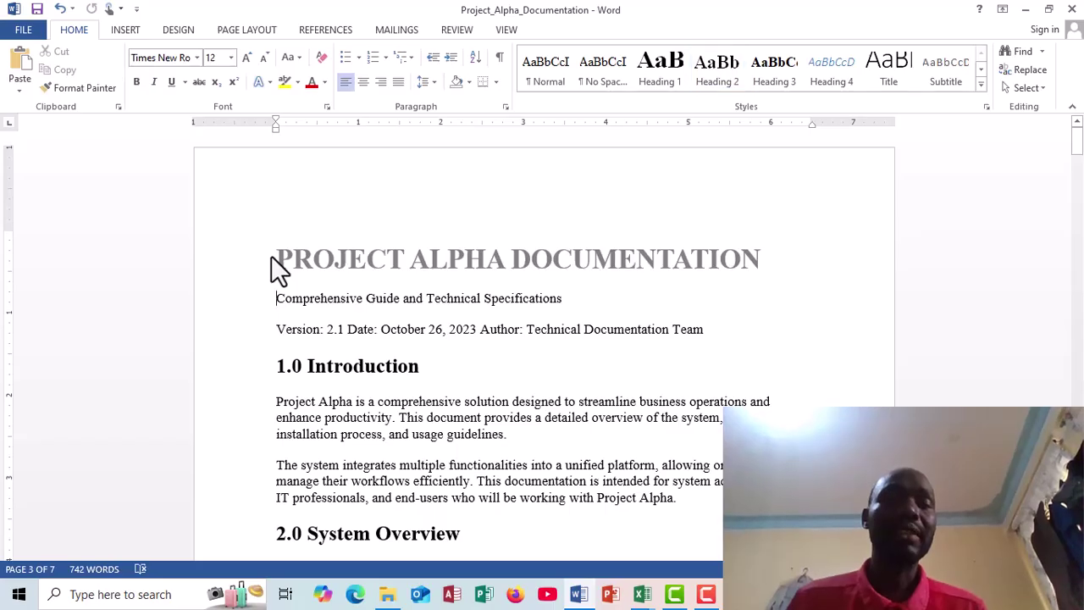
# Check the style of the header title, and apply the Heading 1 style to the "1.0 Introduction" heading.
pyautogui.doubleClick(271, 255)
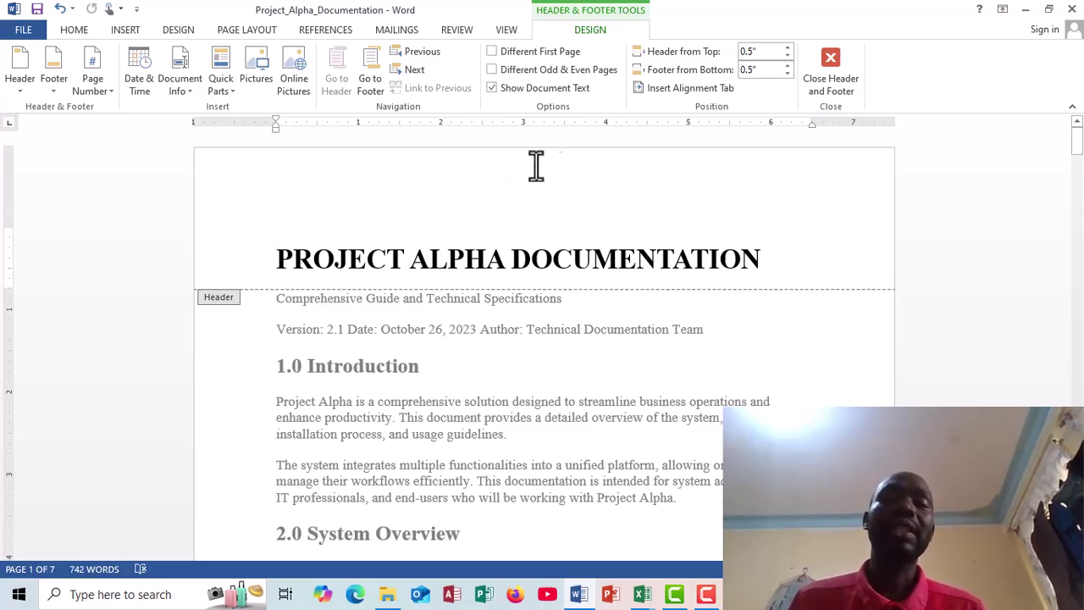
pyautogui.click(67, 30)
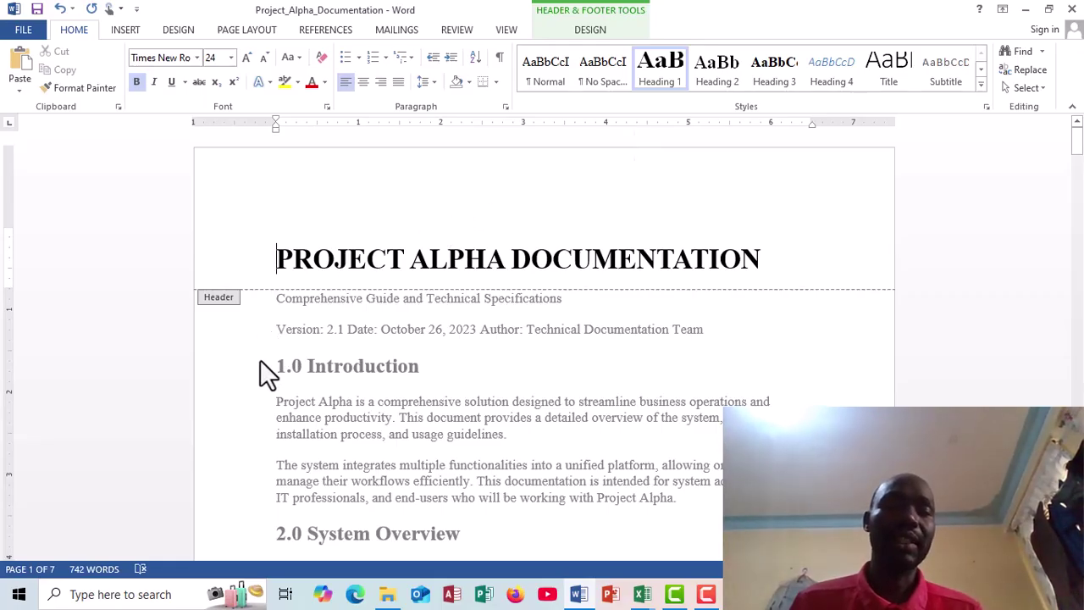
pyautogui.doubleClick(422, 369)
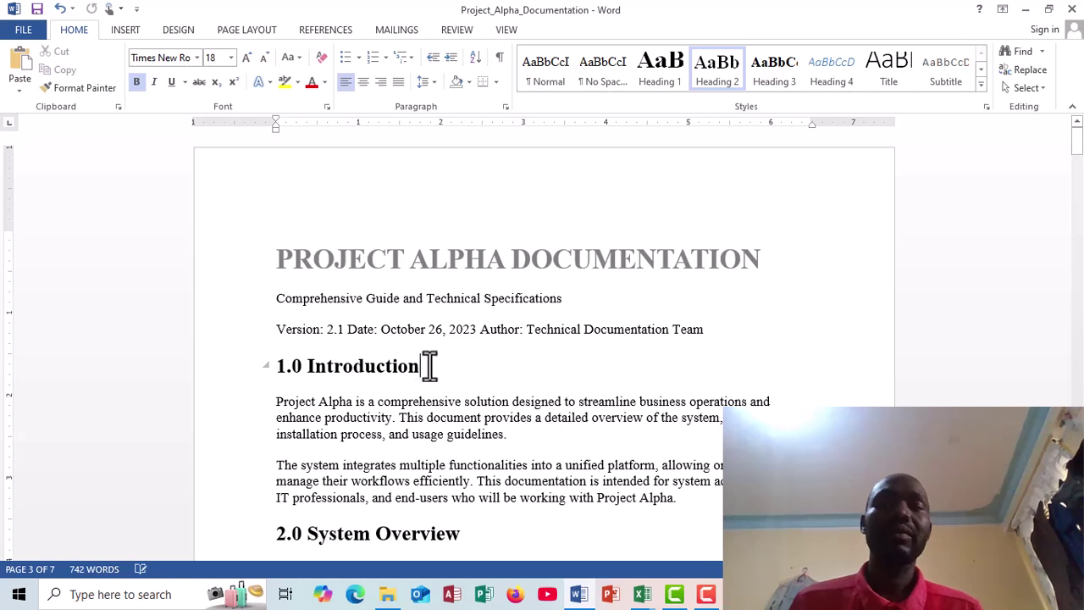
pyautogui.click(656, 71)
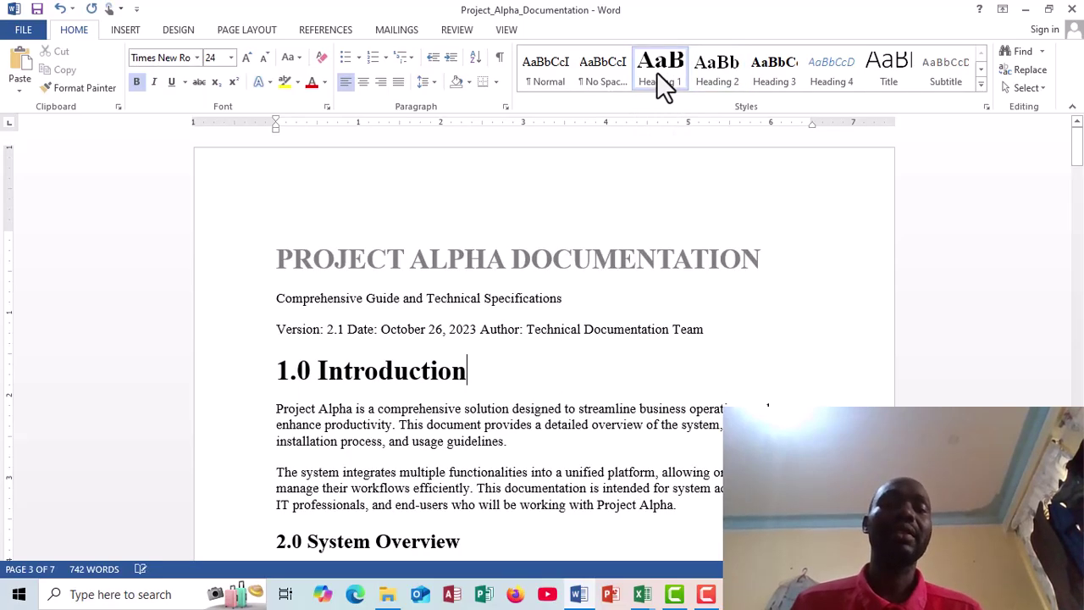
# Examine which styles the "2.0 System Overview", "2.1 Architecture" and "3.0 Installation Guide" headings use.
pyautogui.press('Down')
pyautogui.press('Down')
pyautogui.press('Down')
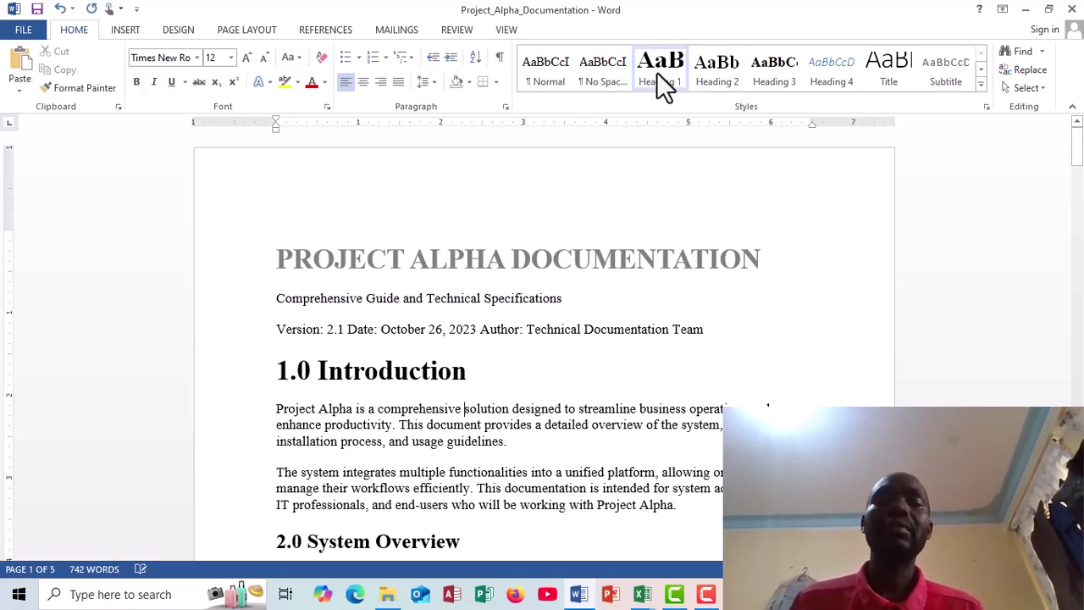
pyautogui.press('Down')
pyautogui.press('Down')
pyautogui.press('Down')
pyautogui.press('Down')
pyautogui.press('Down')
pyautogui.press('Down')
pyautogui.press('Down')
pyautogui.press('Down')
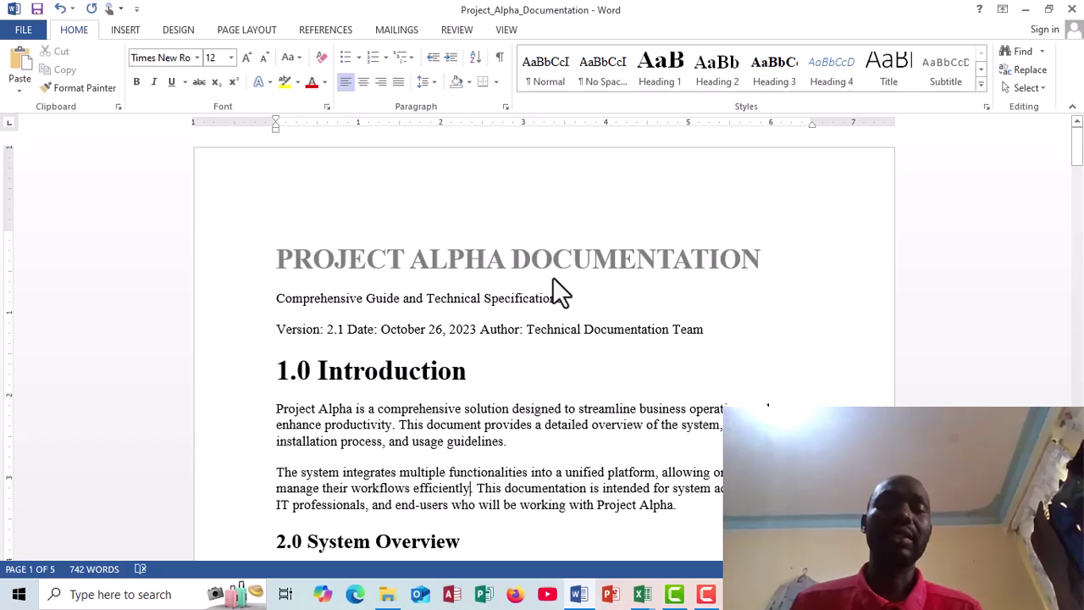
pyautogui.press('Down')
pyautogui.press('Down')
pyautogui.press('Down')
pyautogui.press('Down')
pyautogui.press('Down')
pyautogui.press('Down')
pyautogui.press('Down')
pyautogui.press('Down')
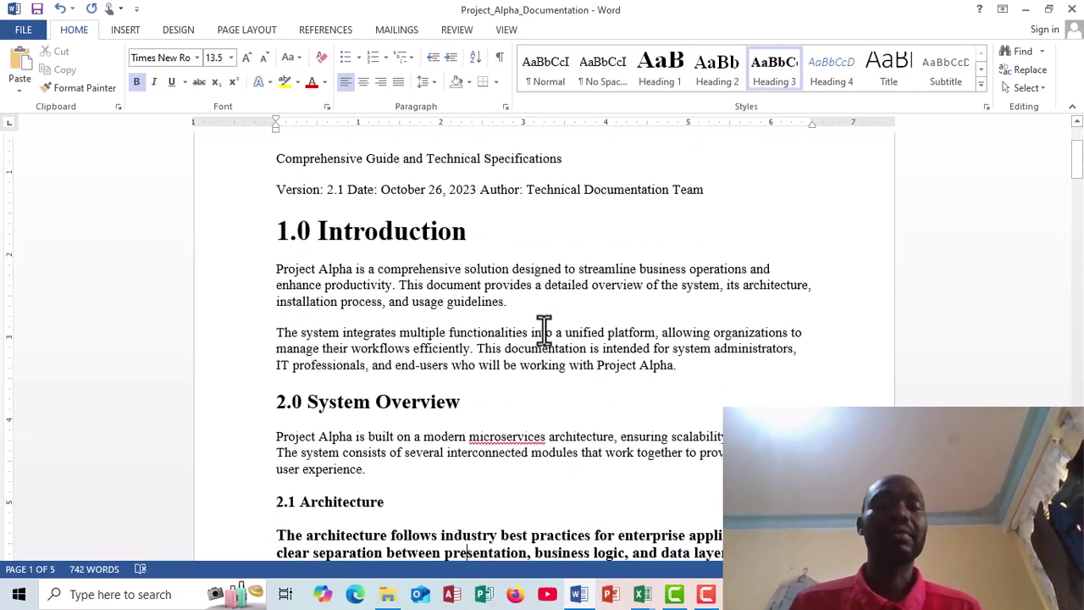
pyautogui.press('Down')
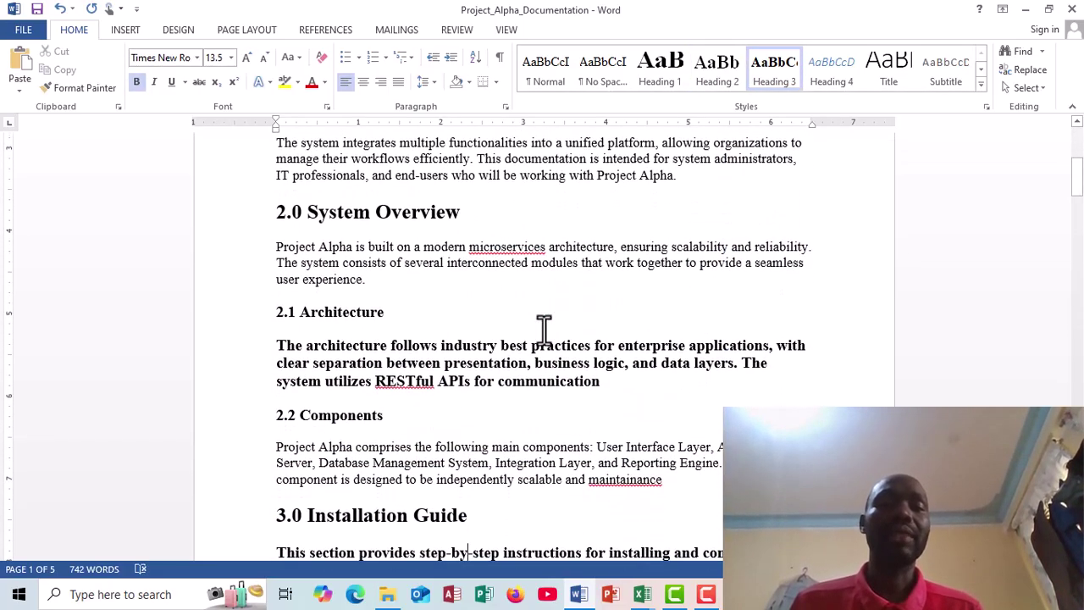
pyautogui.click(465, 219)
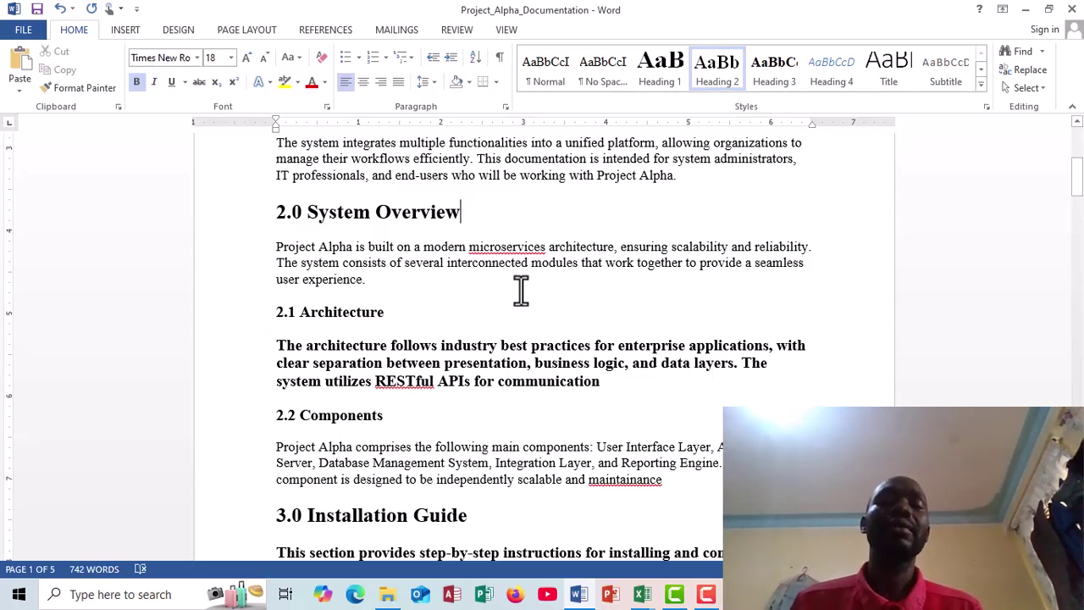
pyautogui.click(414, 318)
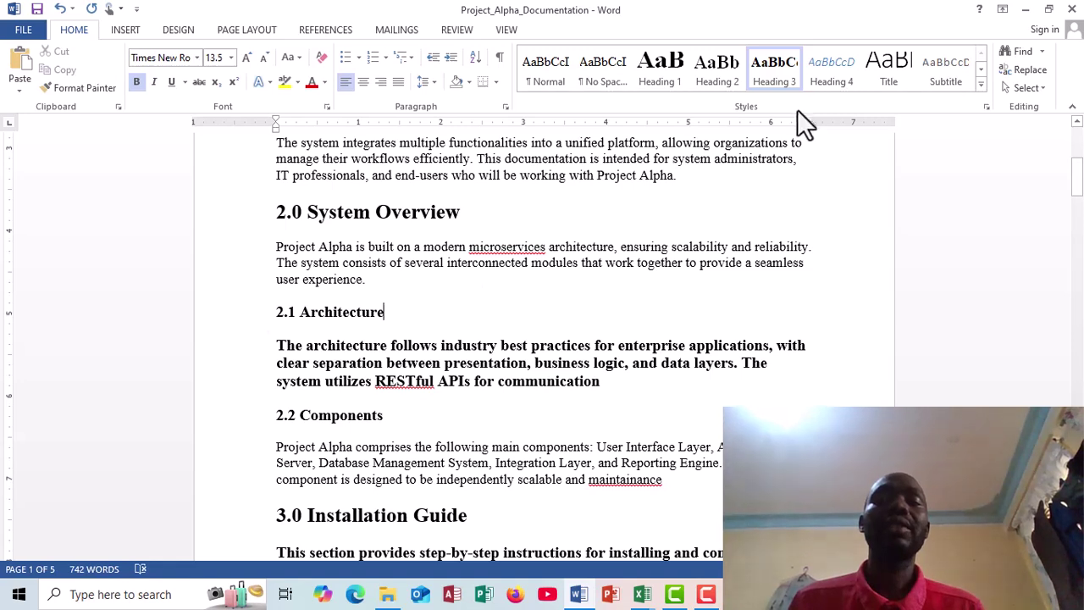
pyautogui.press('Down')
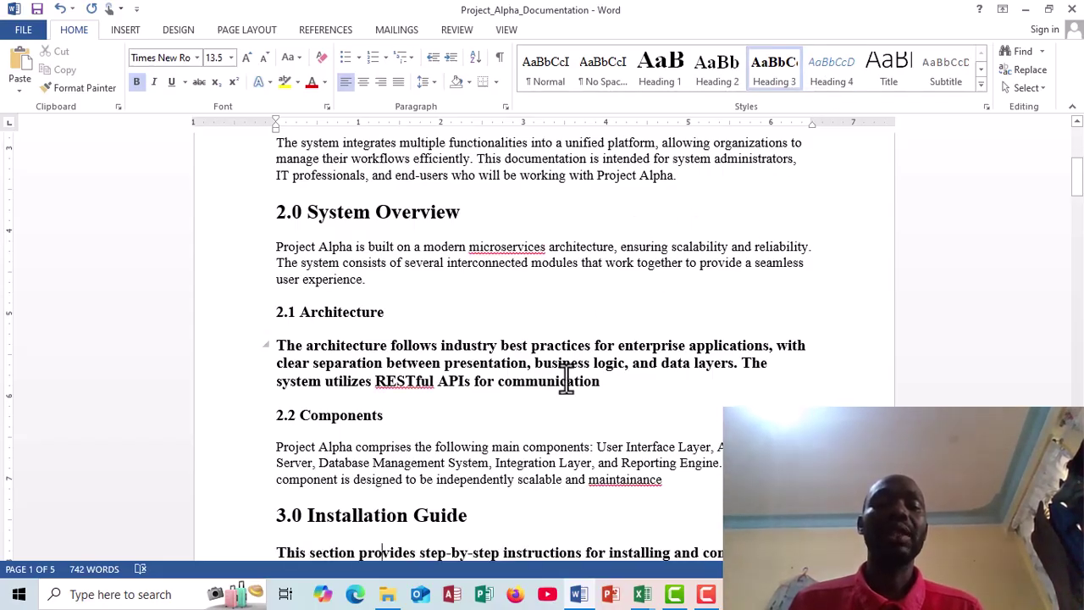
pyautogui.click(470, 519)
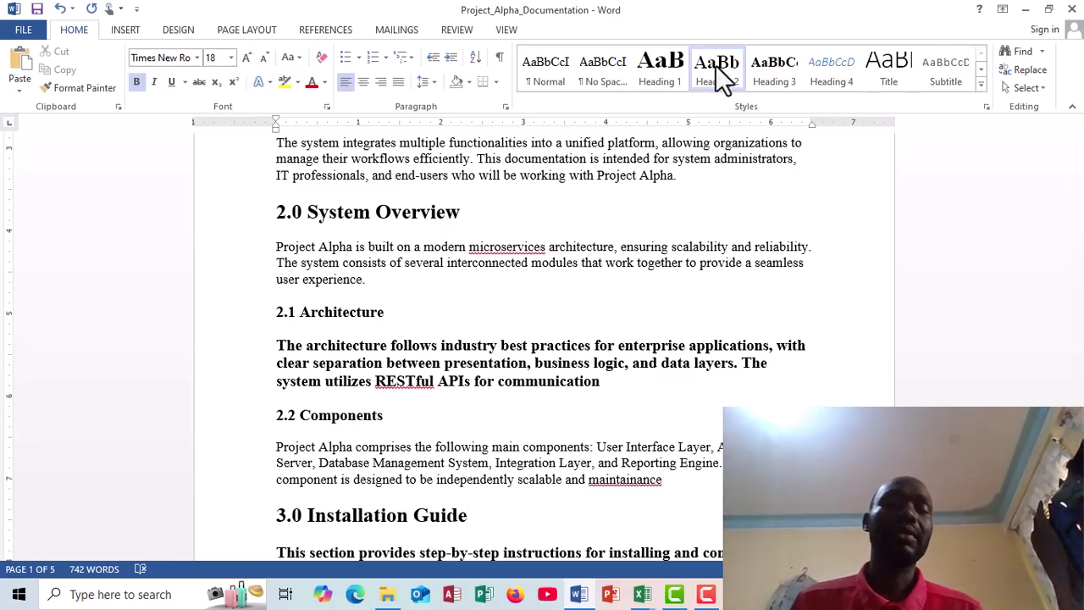
# Look through the installation section and examine the style of the "4.0 User Guide" heading.
pyautogui.press('Down')
pyautogui.press('Down')
pyautogui.press('Down')
pyautogui.press('Down')
pyautogui.press('Down')
pyautogui.press('Down')
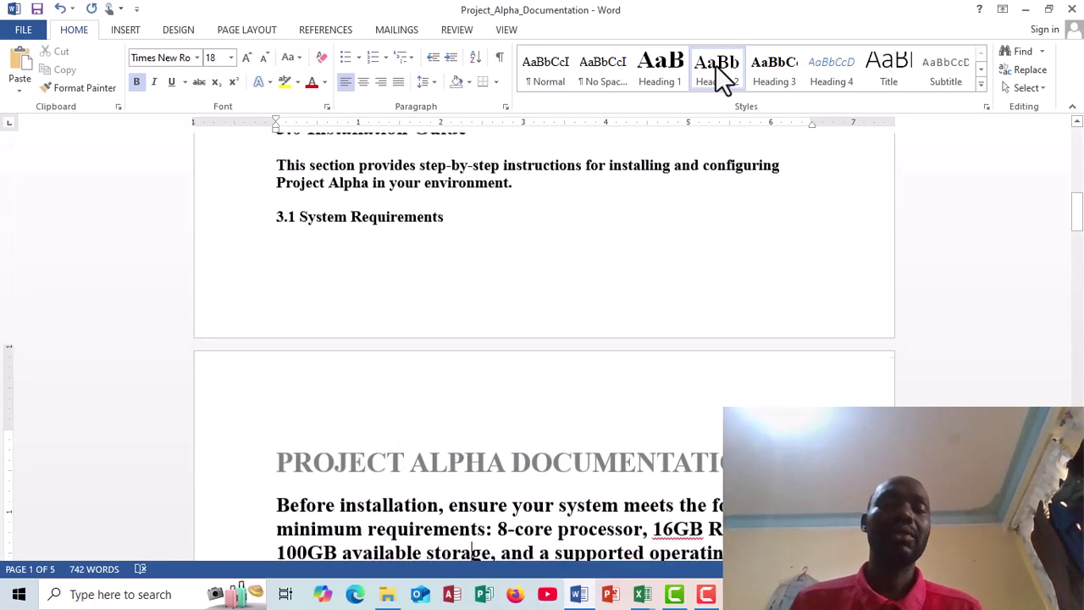
pyautogui.press('Down')
pyautogui.press('Down')
pyautogui.press('Down')
pyautogui.press('Down')
pyautogui.press('Down')
pyautogui.press('Down')
pyautogui.press('Down')
pyautogui.press('Down')
pyautogui.press('Down')
pyautogui.press('Down')
pyautogui.press('Down')
pyautogui.press('Down')
pyautogui.press('Down')
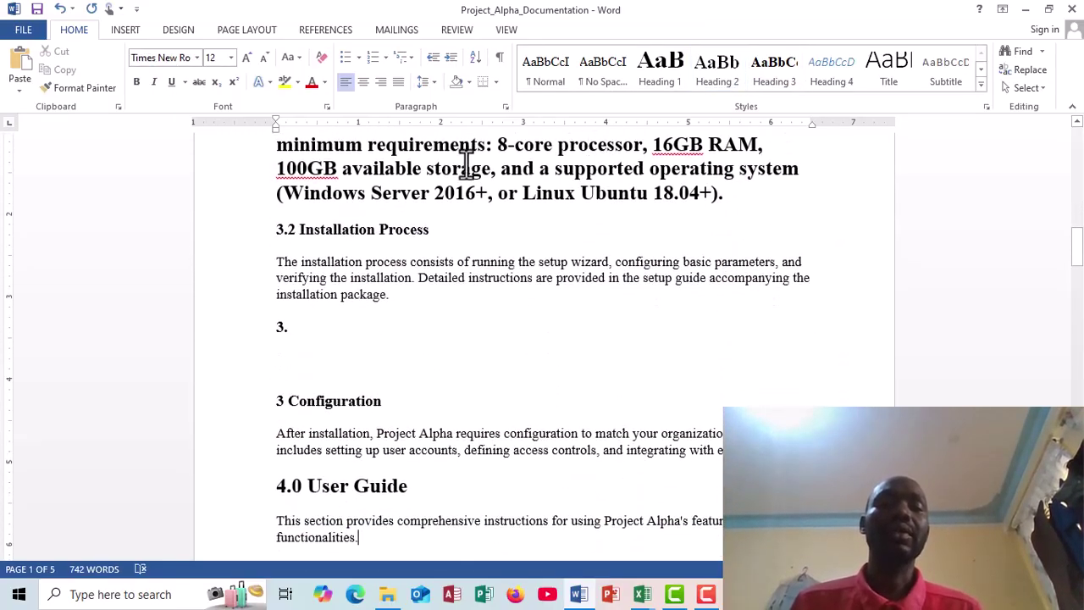
pyautogui.press('Down')
pyautogui.press('Down')
pyautogui.press('Down')
pyautogui.press('Down')
pyautogui.press('Down')
pyautogui.press('Down')
pyautogui.click(388, 321)
pyautogui.click(415, 322)
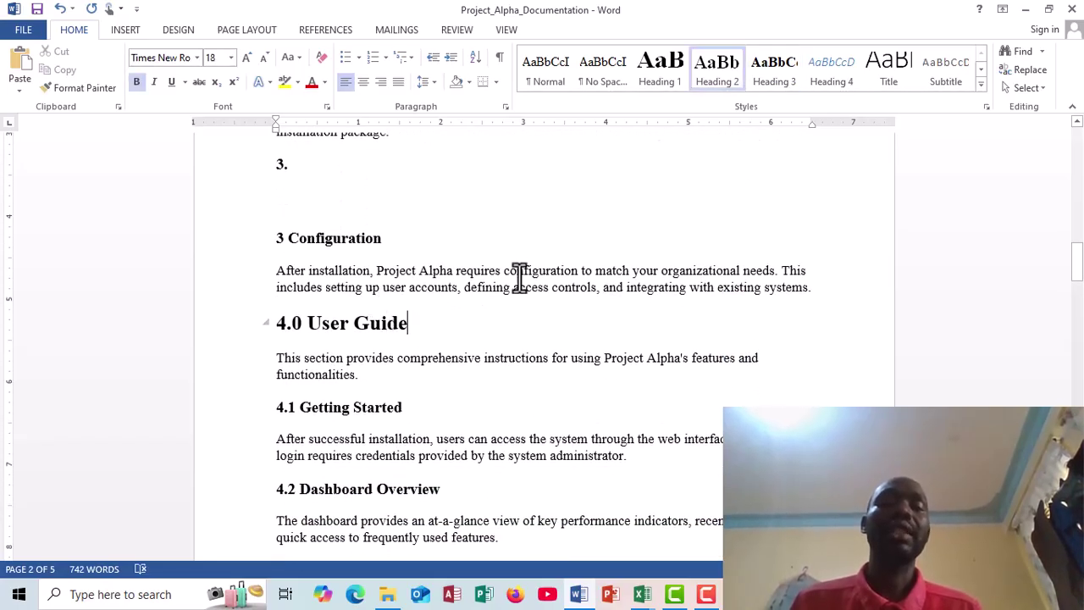
# Examine the styles of the User Guide subheadings, from "4.1 Getting Started" to "4.3 Data Management".
pyautogui.press('Down')
pyautogui.press('Down')
pyautogui.press('Down')
pyautogui.press('Down')
pyautogui.press('Down')
pyautogui.press('Down')
pyautogui.press('Down')
pyautogui.press('Down')
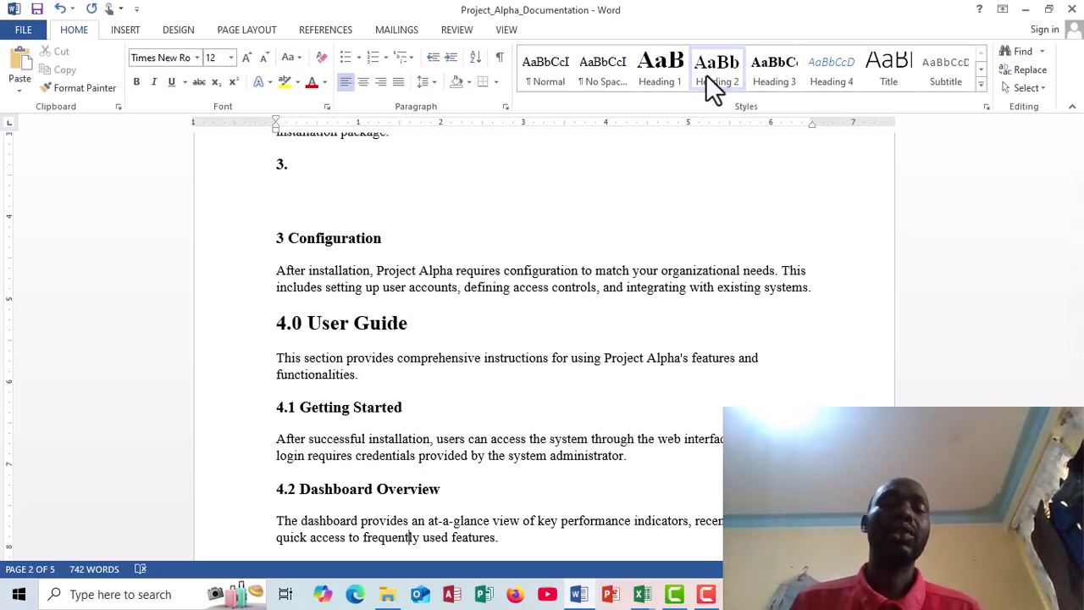
pyautogui.press('Down')
pyautogui.press('Down')
pyautogui.press('Down')
pyautogui.press('Down')
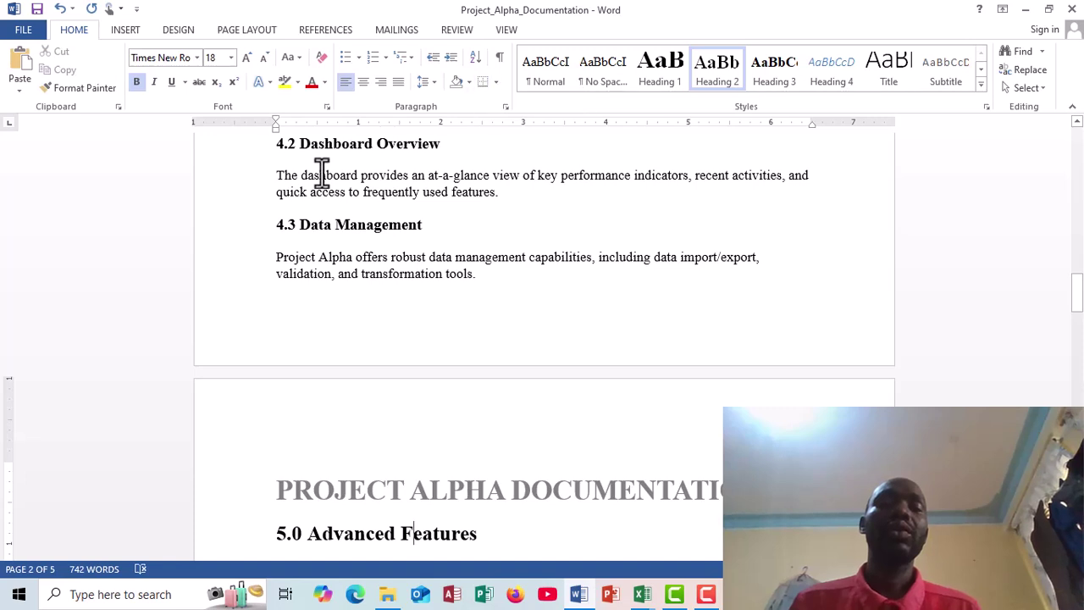
pyautogui.press('Up')
pyautogui.press('Up')
pyautogui.press('Up')
pyautogui.press('Up')
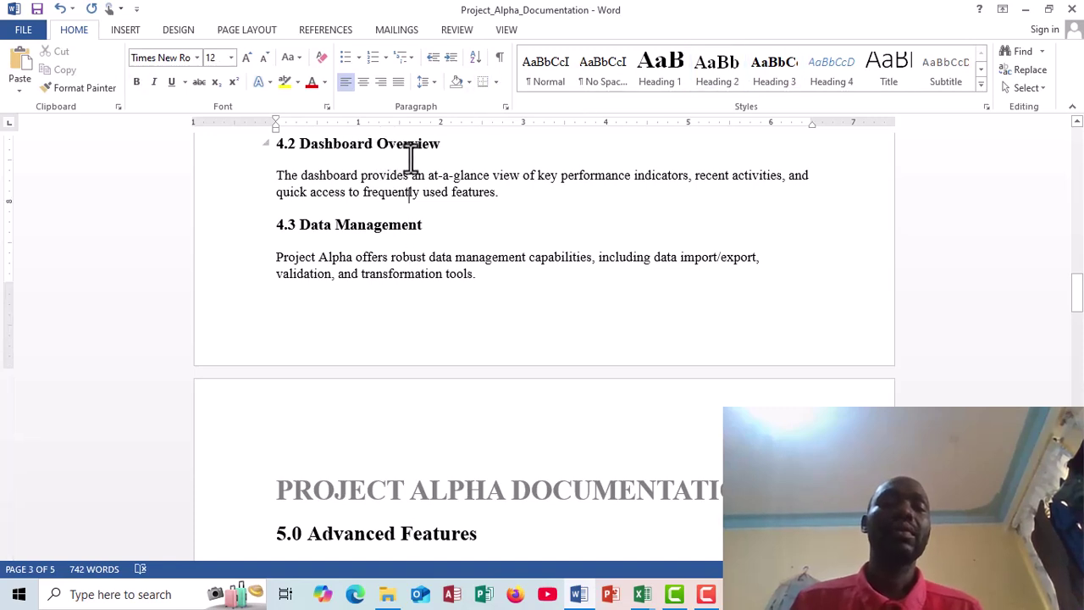
pyautogui.press('Up')
pyautogui.press('Up')
pyautogui.press('Up')
pyautogui.press('Up')
pyautogui.press('Up')
pyautogui.press('Up')
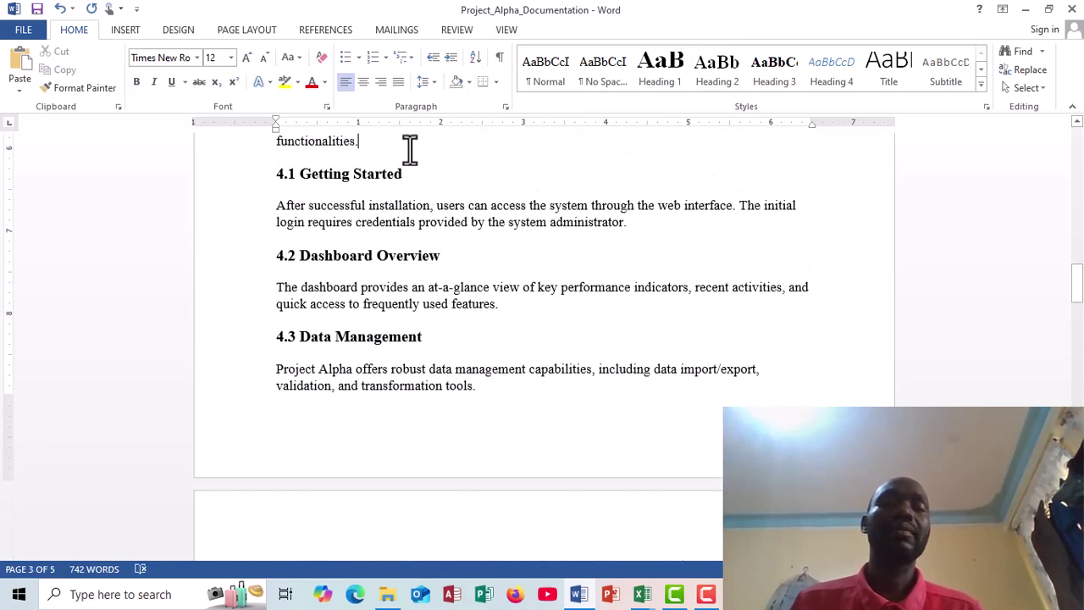
pyautogui.click(402, 175)
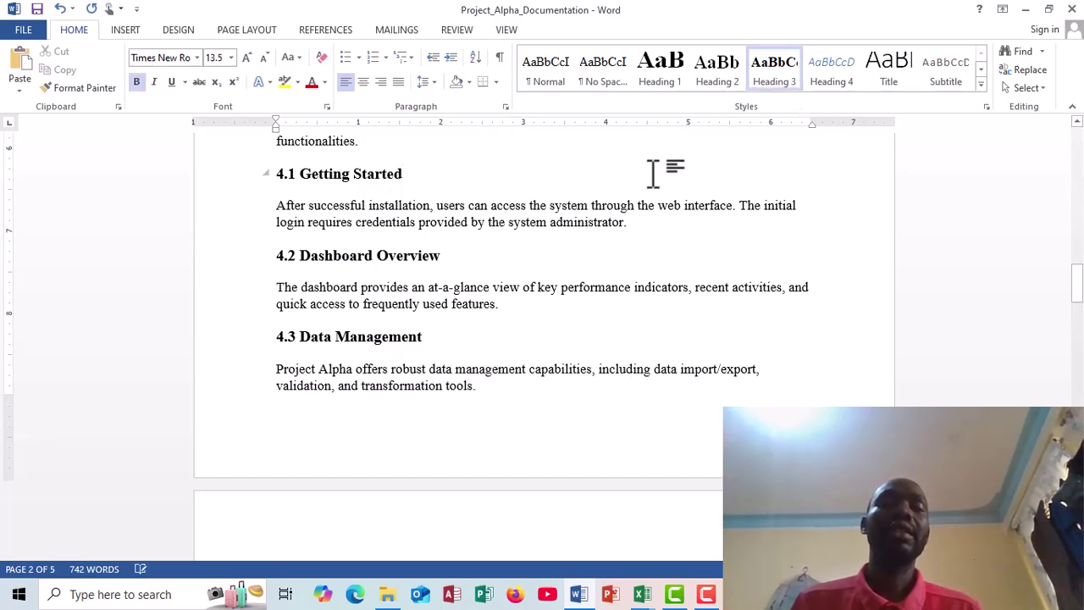
pyautogui.click(443, 249)
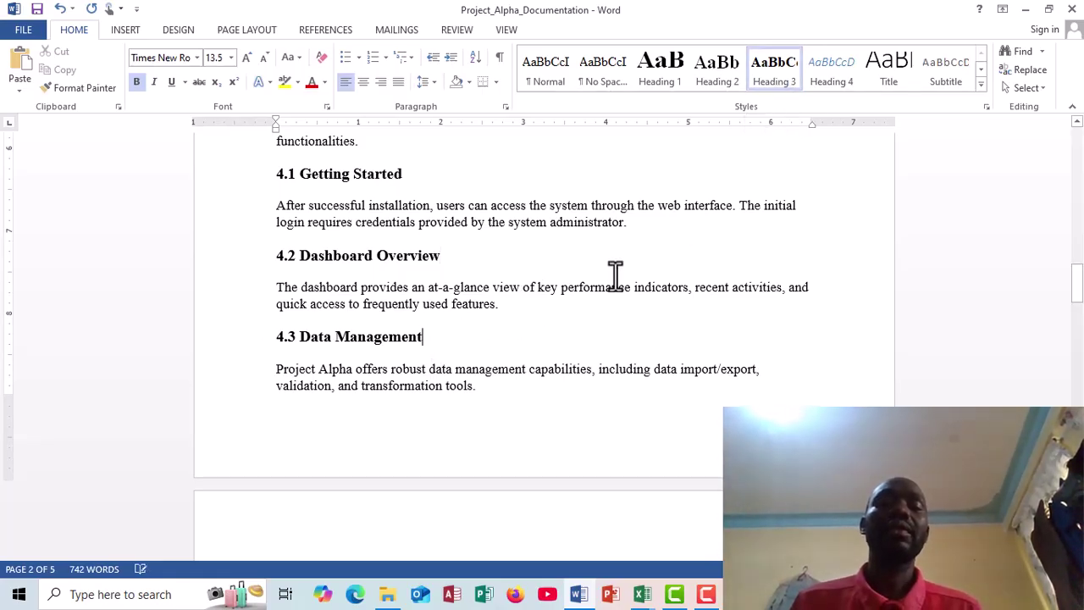
pyautogui.click(776, 88)
# Examine the styles of the "5.0 Advanced Features" and "5.1 Automation Tools" headings.
pyautogui.press('Down')
pyautogui.press('Down')
pyautogui.press('Down')
pyautogui.press('Down')
pyautogui.press('Down')
pyautogui.press('Down')
pyautogui.press('Down')
pyautogui.press('Down')
pyautogui.press('Down')
pyautogui.press('Down')
pyautogui.press('Down')
pyautogui.press('Down')
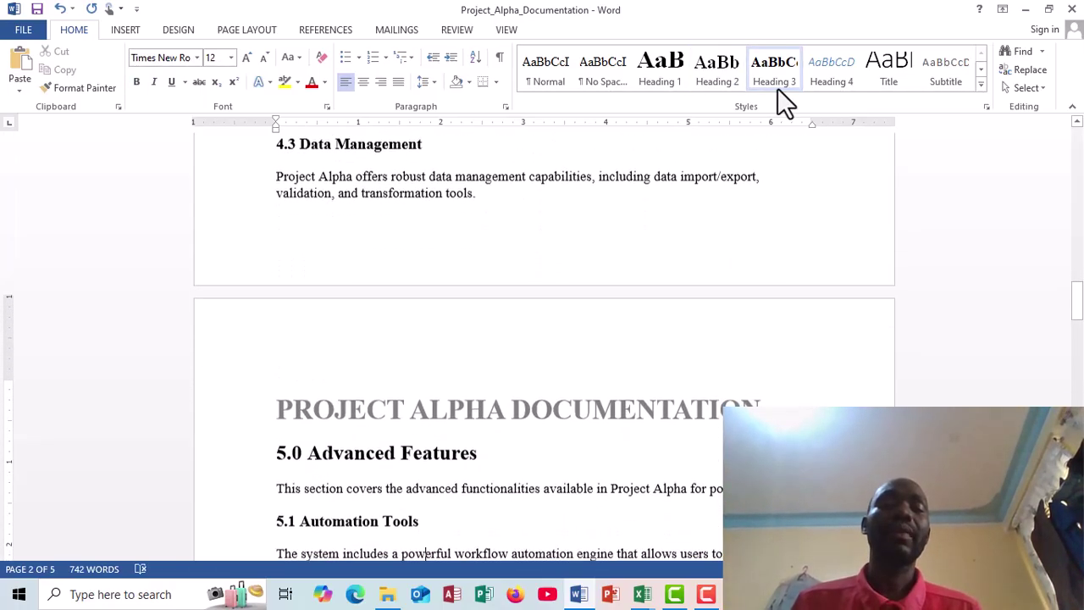
pyautogui.press('Down')
pyautogui.press('Down')
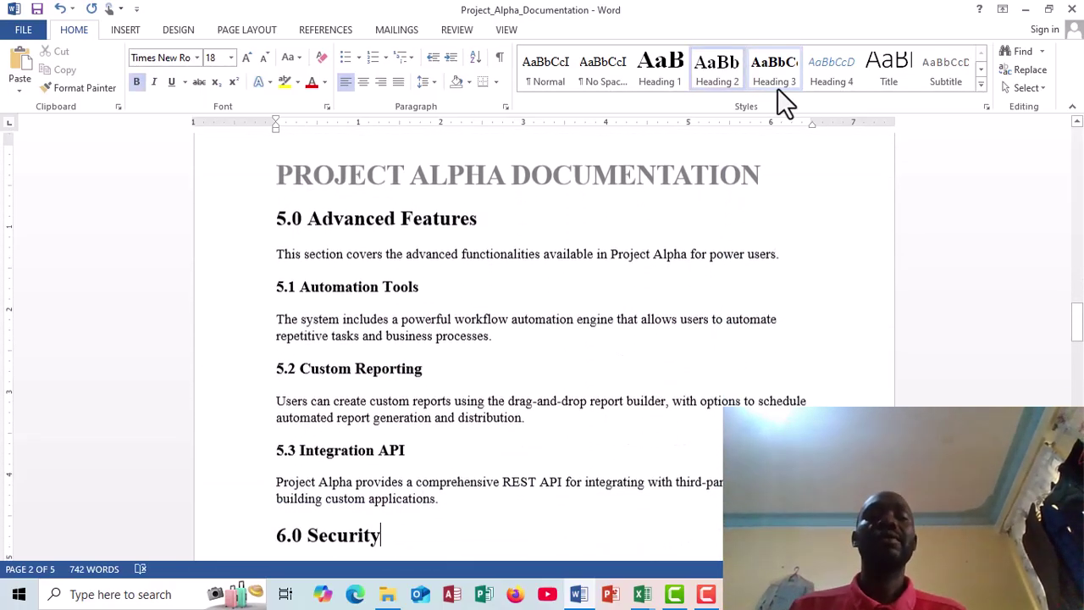
pyautogui.click(495, 179)
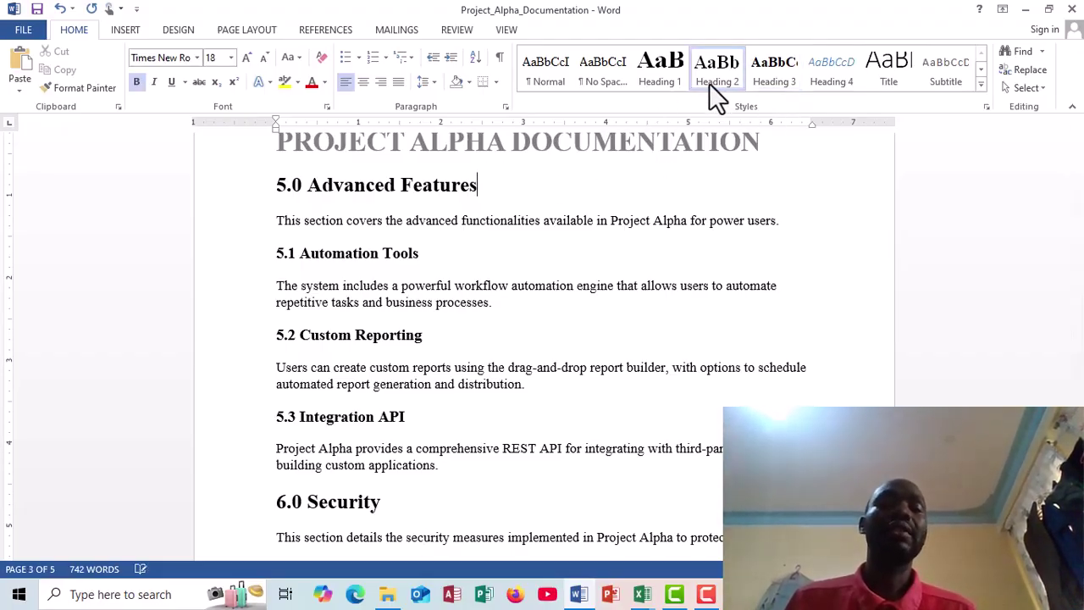
pyautogui.click(449, 256)
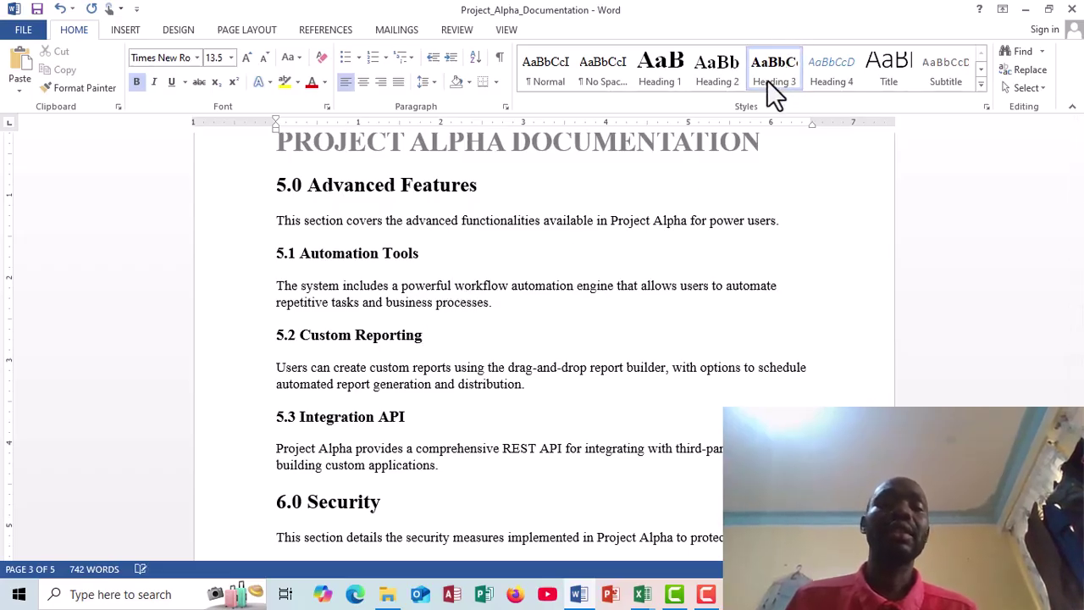
# Examine the styles of the "5.3 Integration API", "6.0 Security" and "6.1 Authentication" headings.
pyautogui.press('Down')
pyautogui.press('Down')
pyautogui.press('Down')
pyautogui.press('Down')
pyautogui.press('Down')
pyautogui.press('Down')
pyautogui.press('Down')
pyautogui.press('Down')
pyautogui.press('Down')
pyautogui.press('Down')
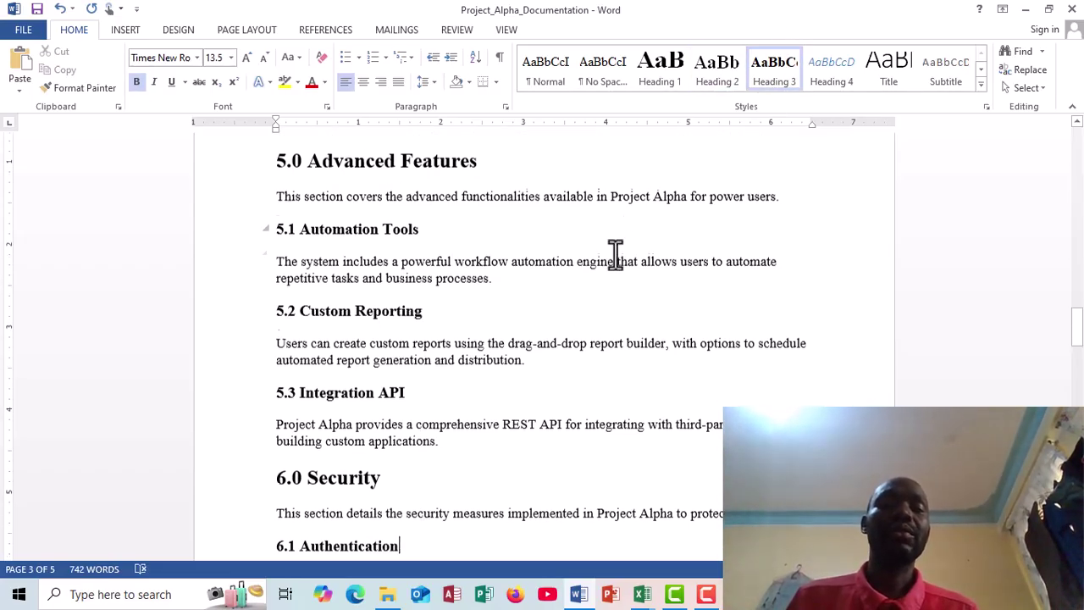
pyautogui.press('Down')
pyautogui.press('Down')
pyautogui.press('Down')
pyautogui.press('Down')
pyautogui.press('Down')
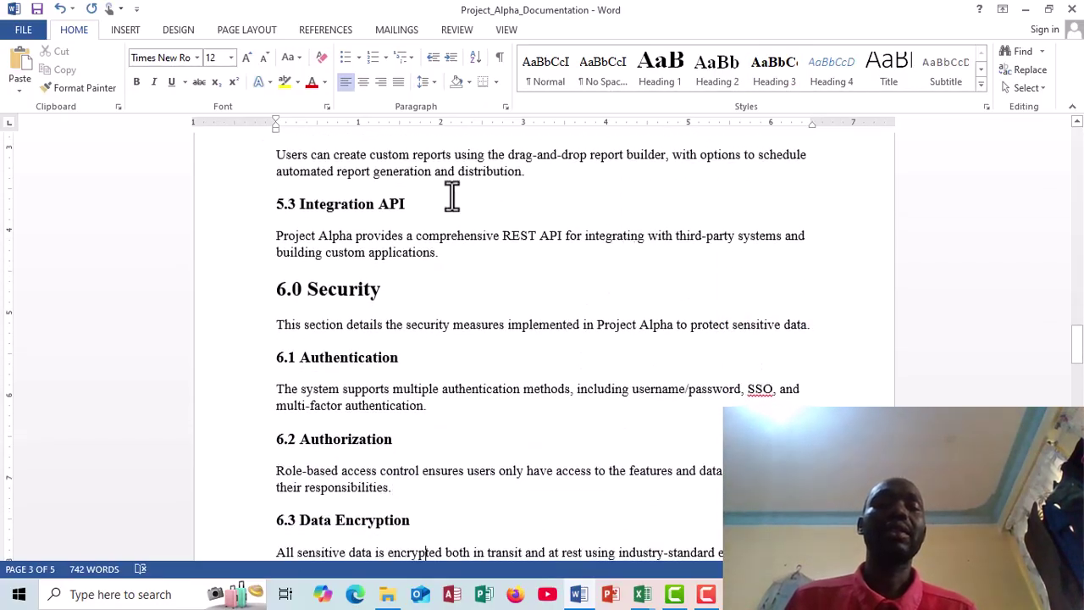
pyautogui.click(405, 211)
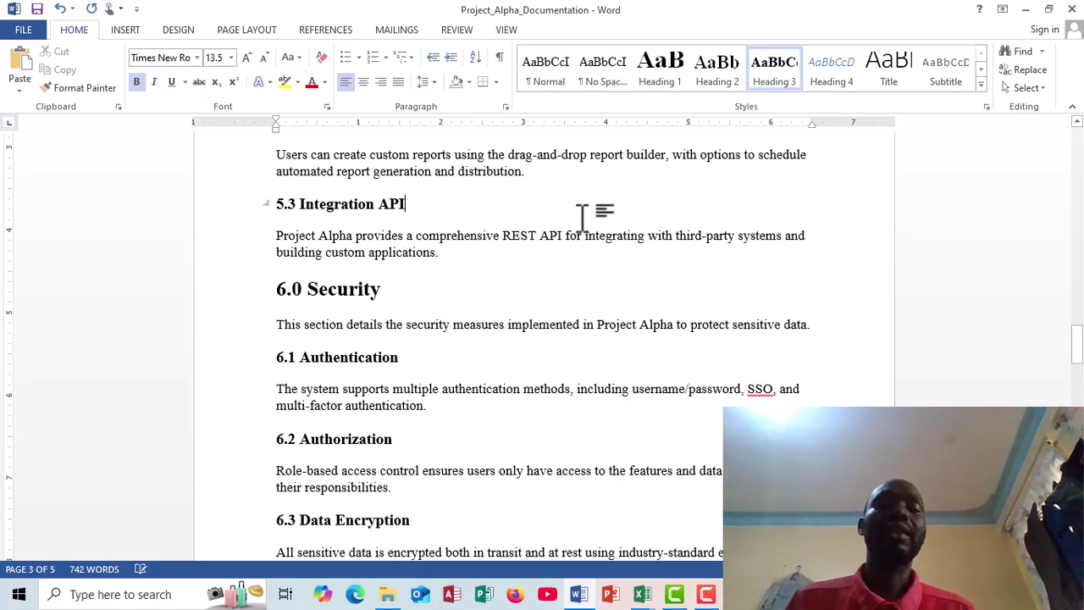
pyautogui.click(394, 289)
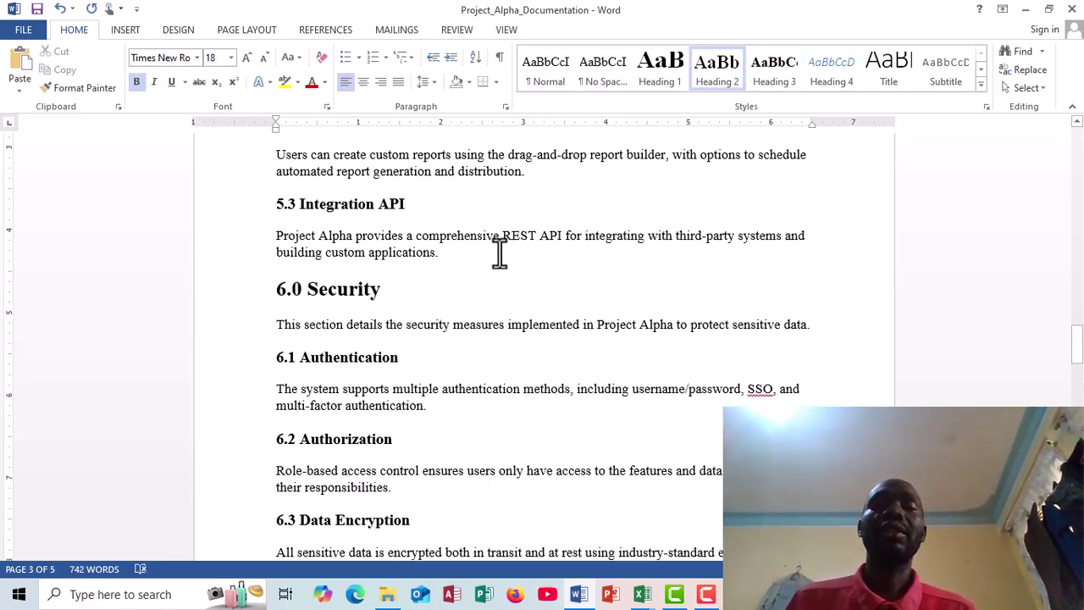
pyautogui.press('Down')
pyautogui.click(414, 360)
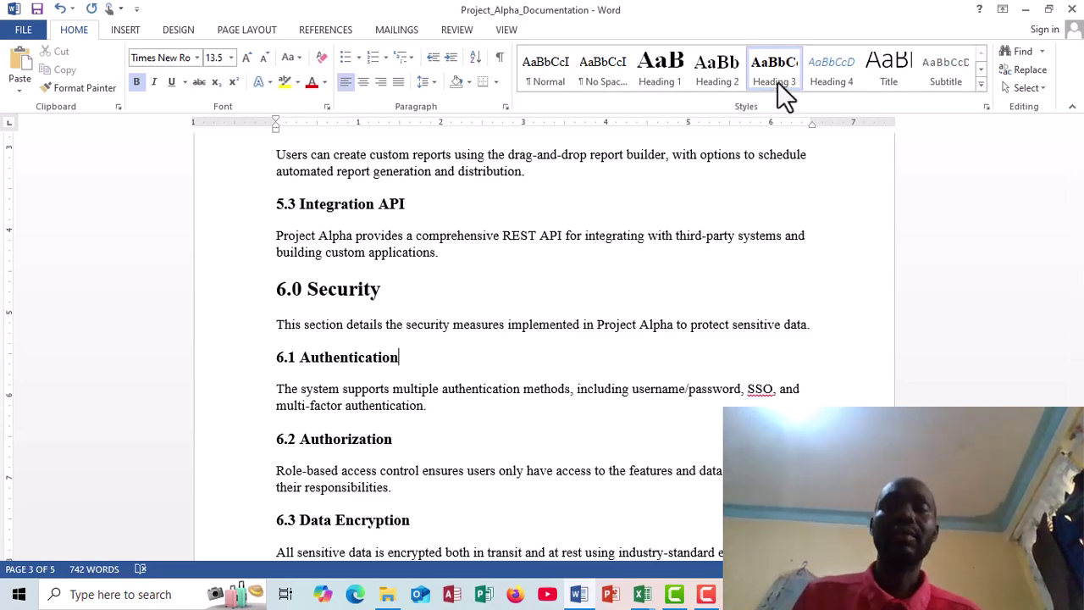
# Review the remaining Security subheadings and the "7.0 Maintenance" heading at the end of the page.
pyautogui.press('Down')
pyautogui.press('Down')
pyautogui.press('Down')
pyautogui.press('Down')
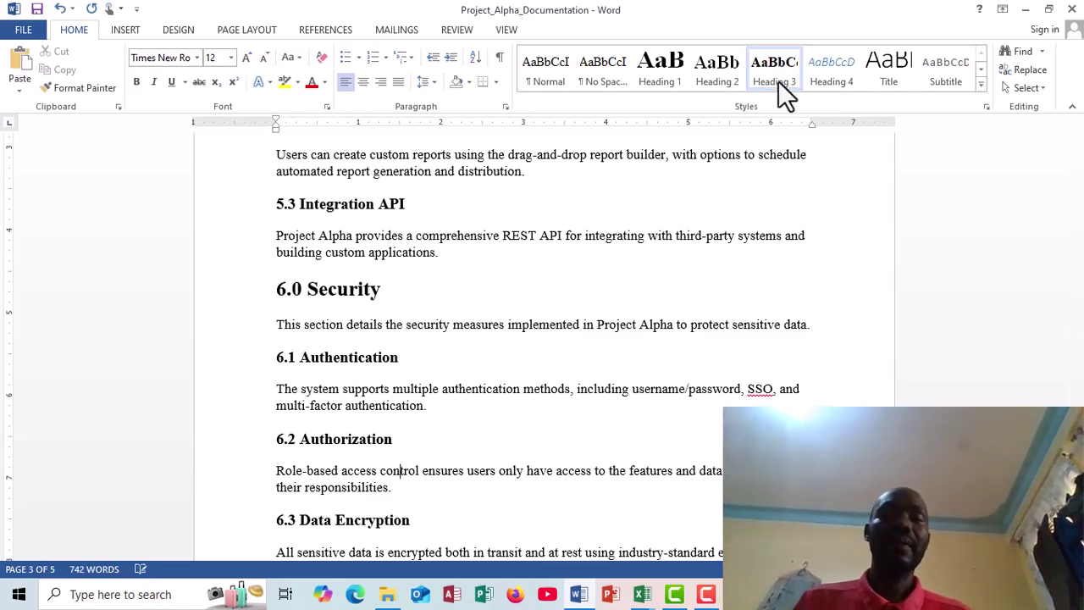
pyautogui.press('Down')
pyautogui.press('Down')
pyautogui.press('Down')
pyautogui.press('Down')
pyautogui.press('Down')
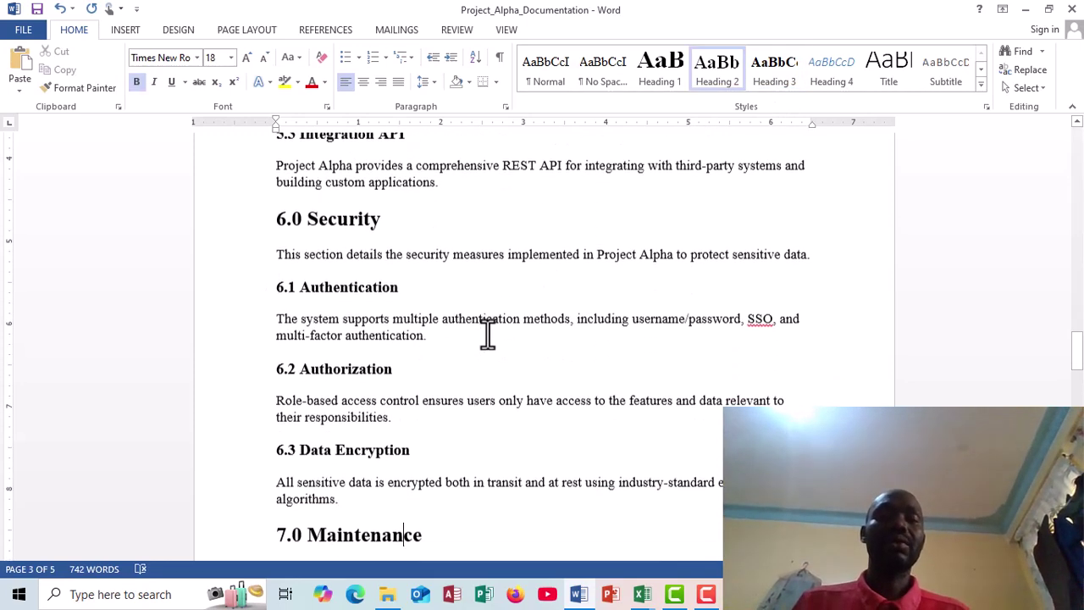
pyautogui.press('Down')
pyautogui.press('Down')
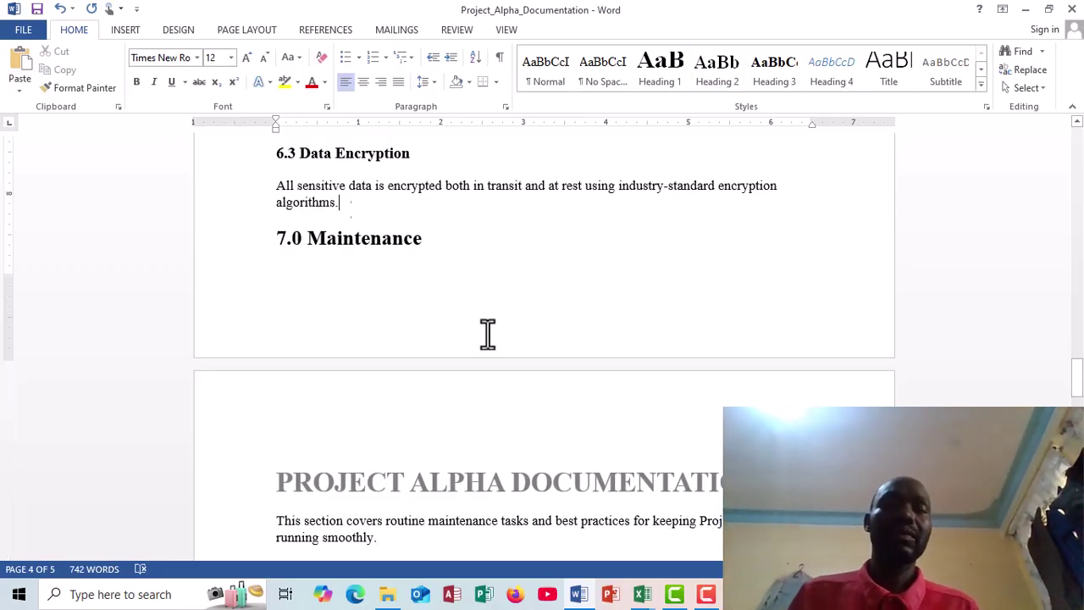
pyautogui.press('Up')
pyautogui.press('Up')
pyautogui.press('Up')
pyautogui.press('Up')
pyautogui.press('Up')
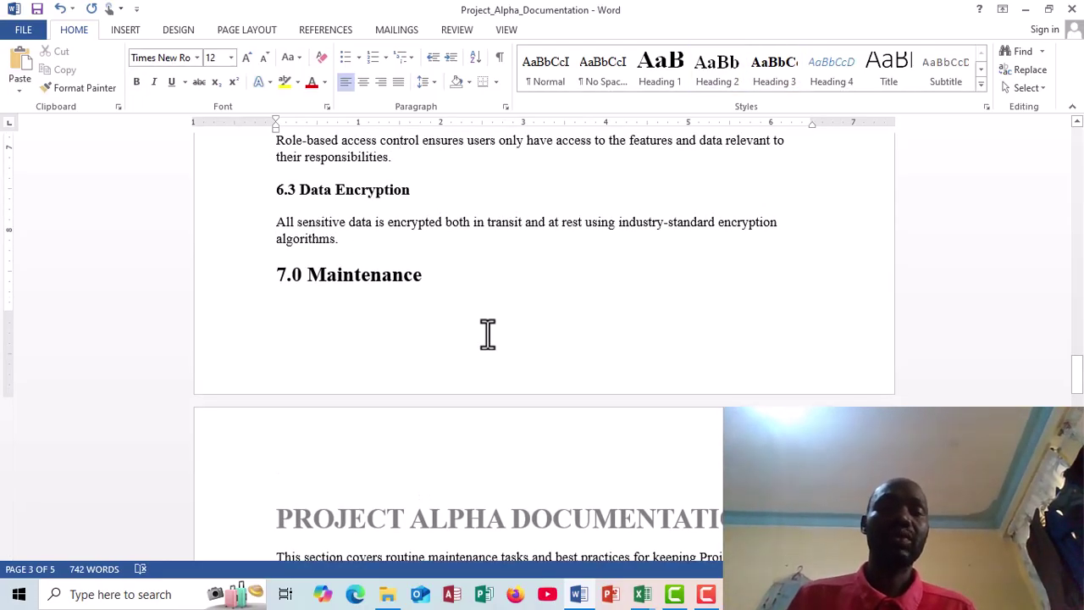
pyautogui.press('Up')
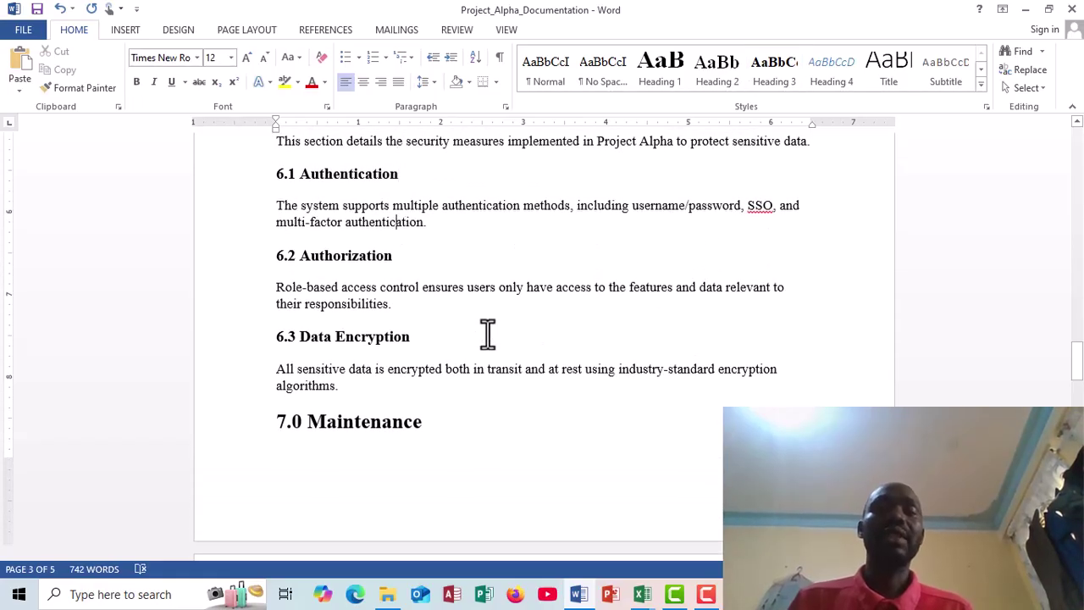
# Examine the styles of the "6.2 Authorization" and "6.3 Data Encryption" headings.
pyautogui.press('Down')
pyautogui.click(480, 346)
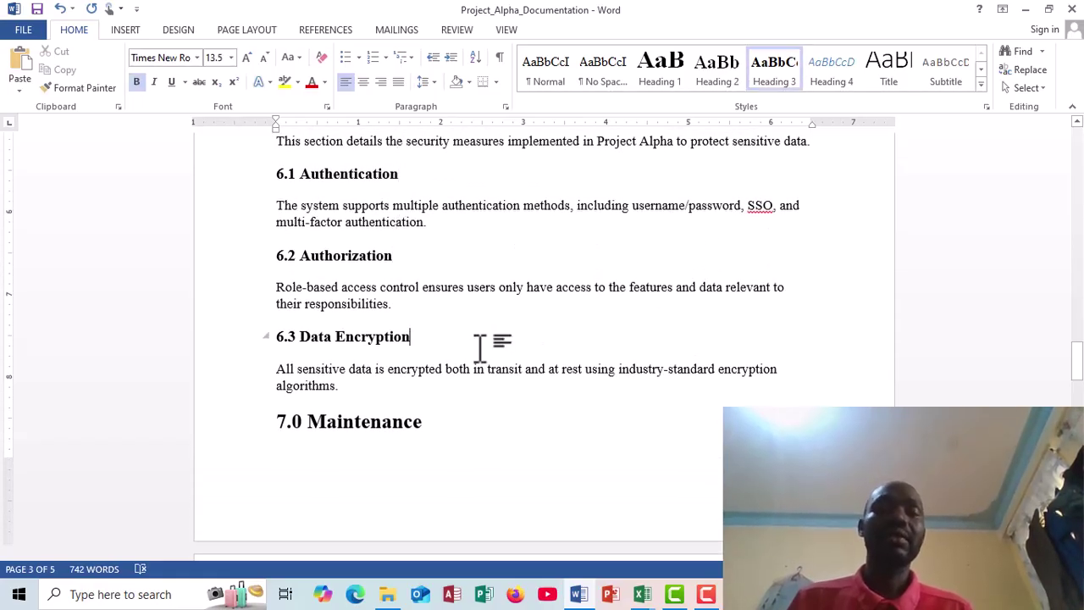
pyautogui.click(394, 254)
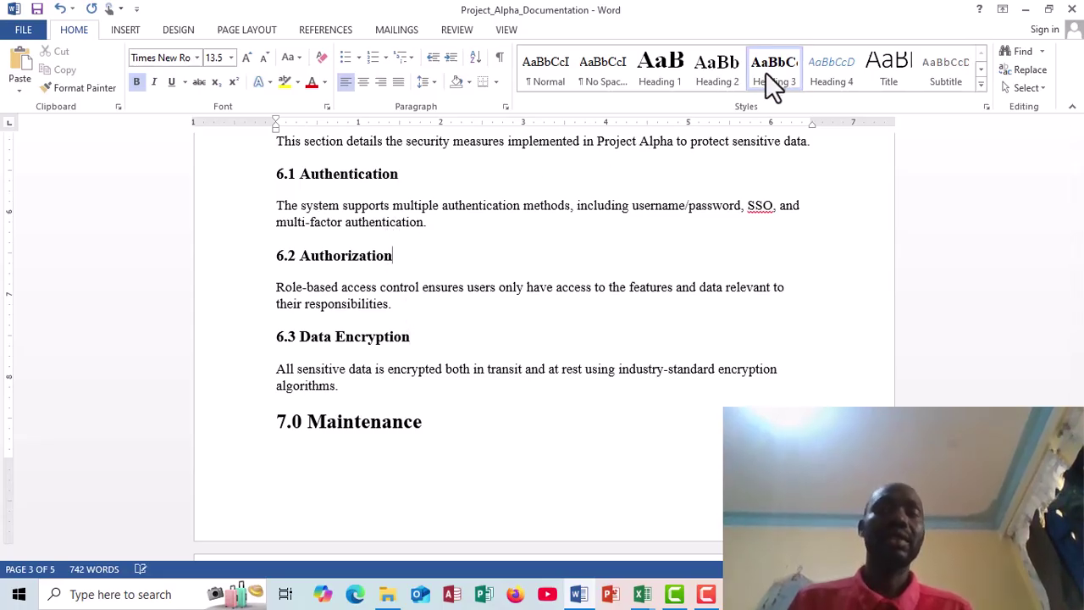
pyautogui.click(449, 332)
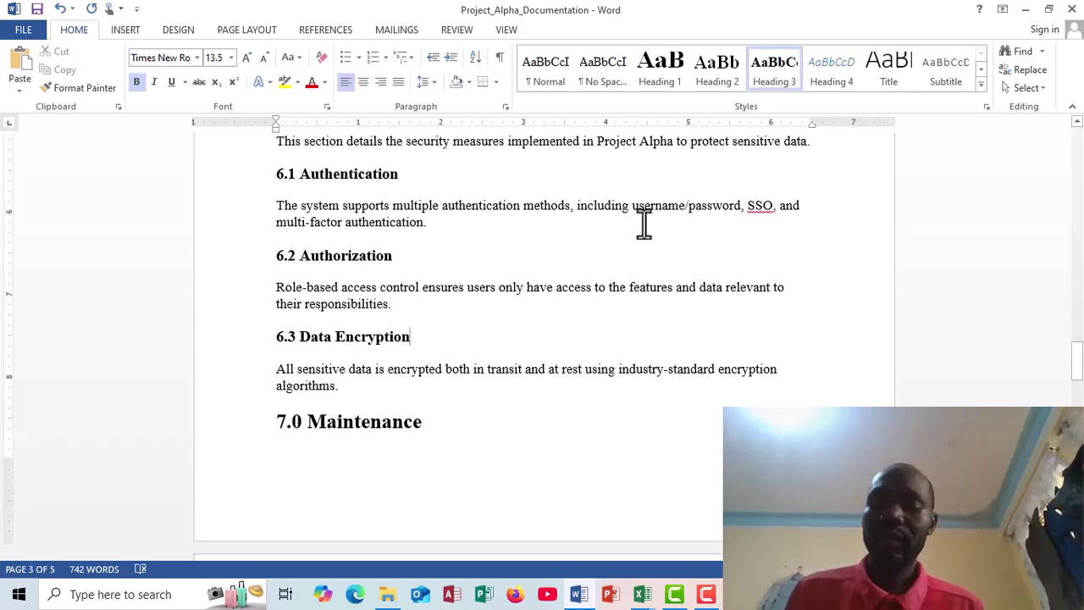
# Return from the Security section to the title on the document's first page.
pyautogui.press('Up')
pyautogui.press('Up')
pyautogui.press('Up')
pyautogui.press('Up')
pyautogui.press('Up')
pyautogui.press('Up')
pyautogui.press('Up')
pyautogui.press('Up')
pyautogui.press('Up')
pyautogui.press('Up')
pyautogui.press('Up')
pyautogui.press('Up')
pyautogui.press('Up')
pyautogui.press('Up')
pyautogui.press('Up')
pyautogui.press('Up')
pyautogui.press('Up')
pyautogui.press('Up')
pyautogui.press('Up')
pyautogui.press('Up')
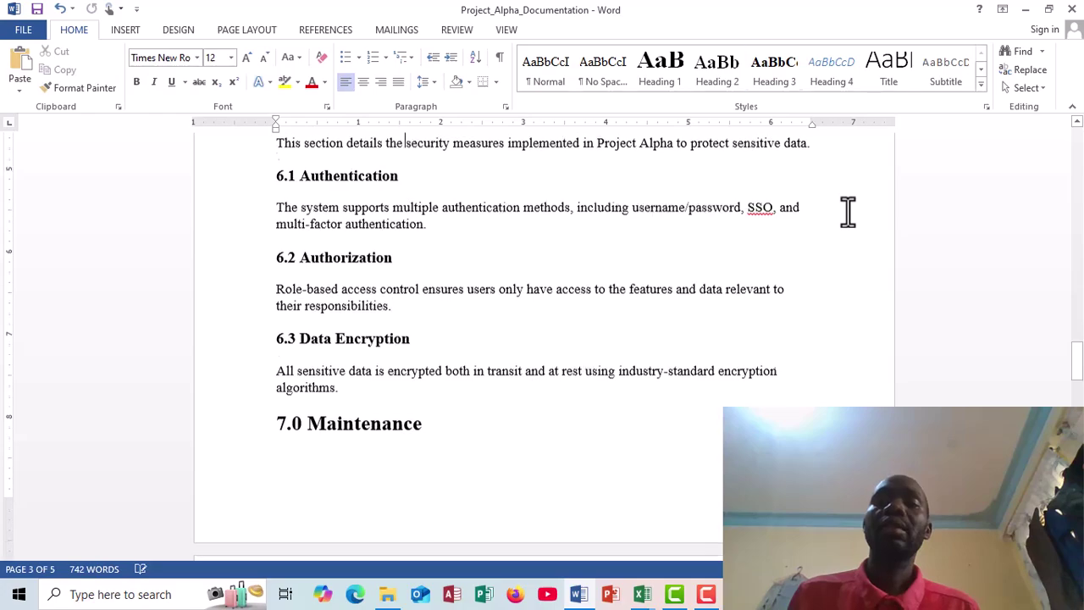
pyautogui.press('Up')
pyautogui.press('Up')
pyautogui.press('Up')
pyautogui.press('Up')
pyautogui.press('Up')
pyautogui.press('Up')
pyautogui.press('Up')
pyautogui.press('Up')
pyautogui.press('Up')
pyautogui.press('Up')
pyautogui.press('Up')
pyautogui.press('Up')
pyautogui.press('Up')
pyautogui.press('Up')
pyautogui.press('Up')
pyautogui.press('Up')
pyautogui.press('Up')
pyautogui.press('Up')
pyautogui.press('Up')
pyautogui.press('Up')
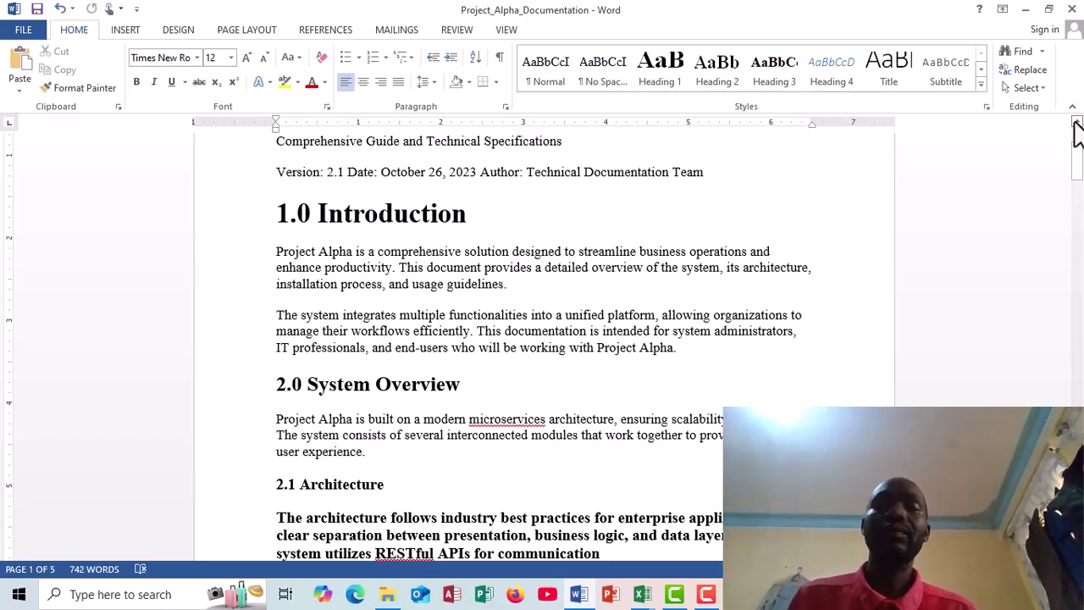
pyautogui.click(1076, 125)
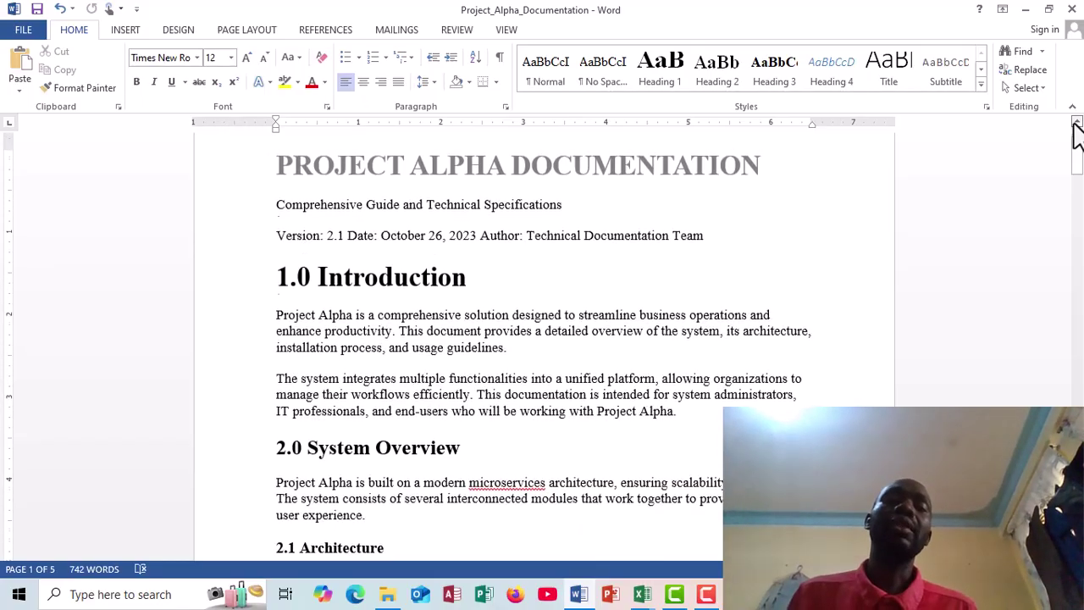
pyautogui.click(1075, 124)
pyautogui.click(1076, 125)
pyautogui.click(1075, 124)
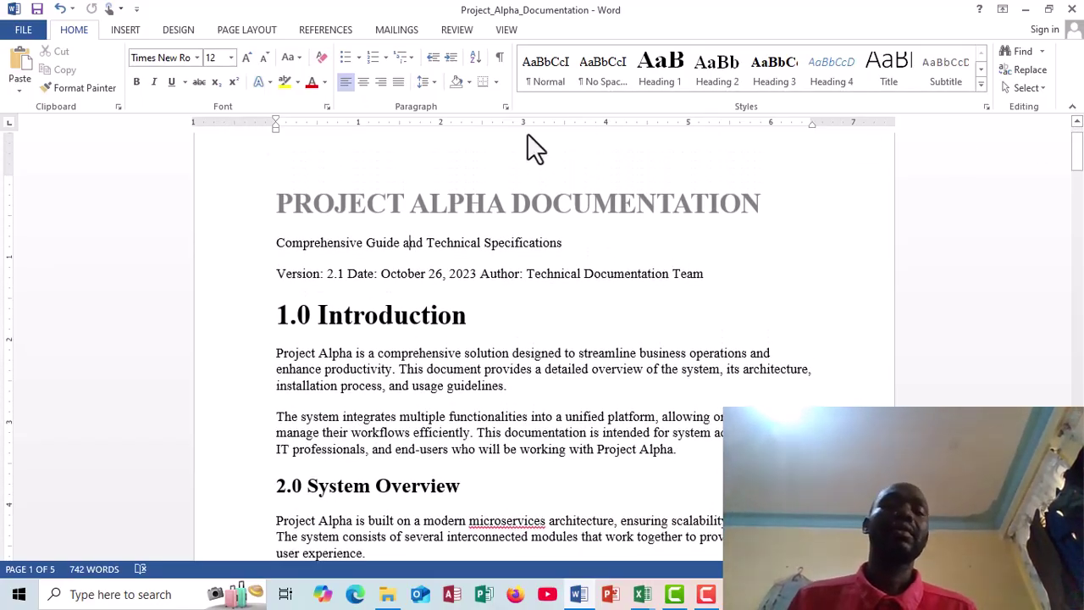
# Open the first page's header and insert the Automatic Table 2 table of contents before the "PROJECT ALPHA DOCUMENTATION" title.
pyautogui.doubleClick(271, 204)
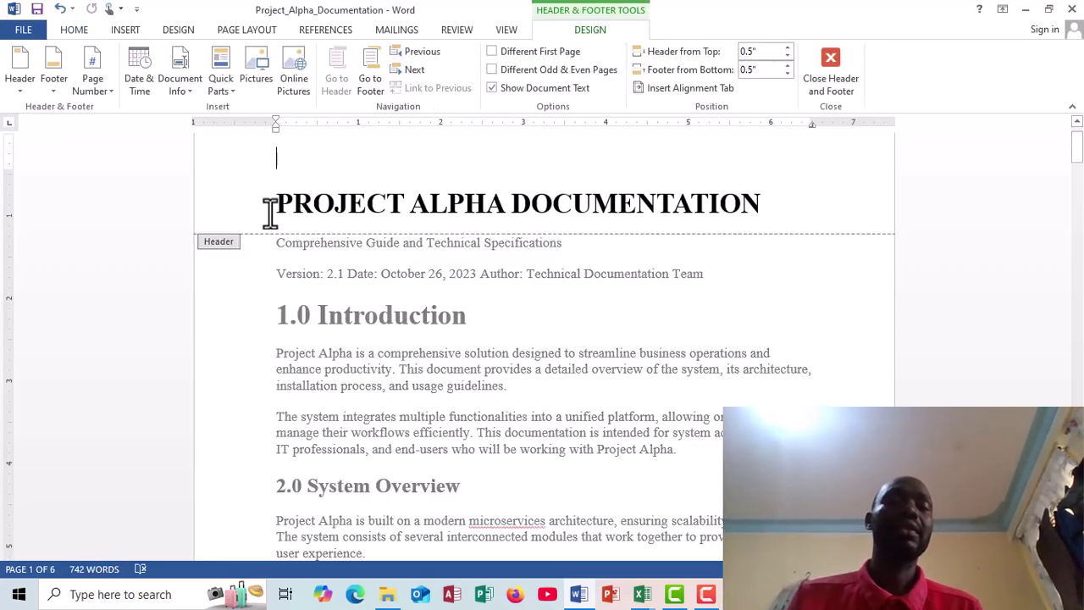
pyautogui.click(271, 213)
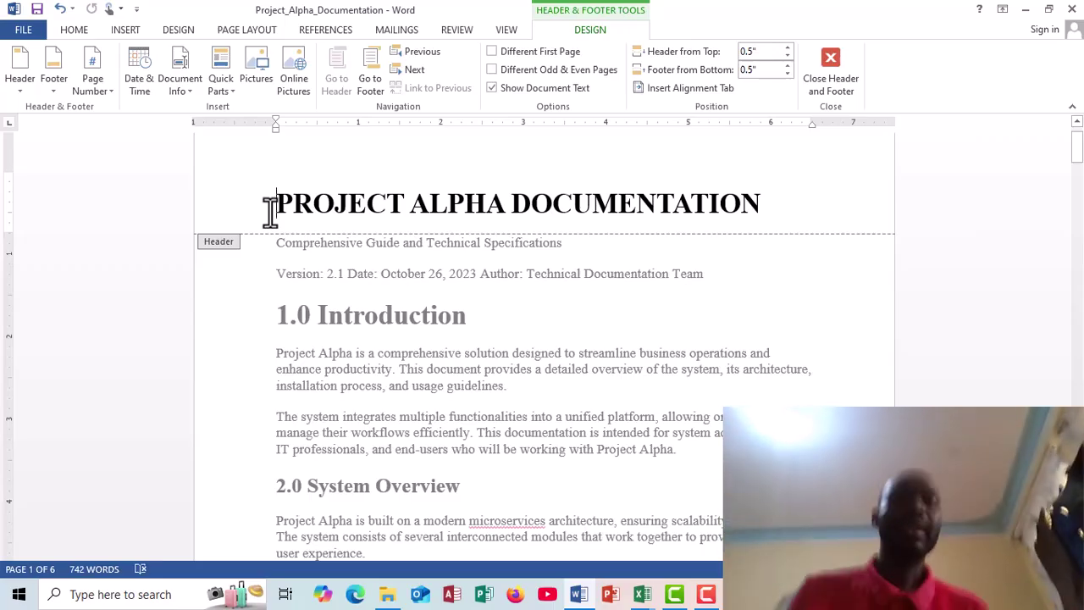
pyautogui.click(322, 34)
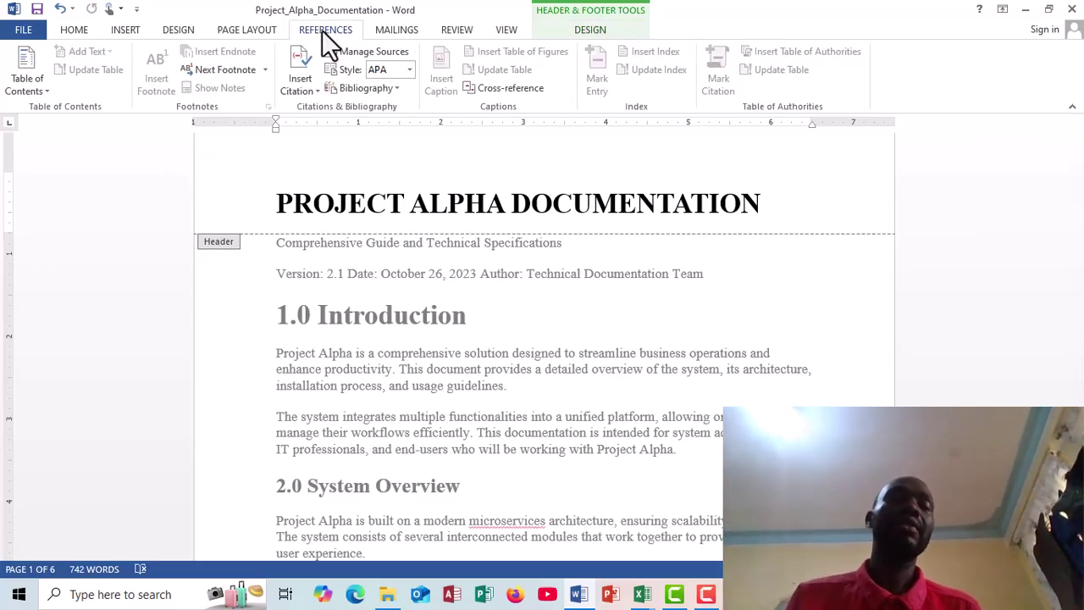
pyautogui.click(48, 90)
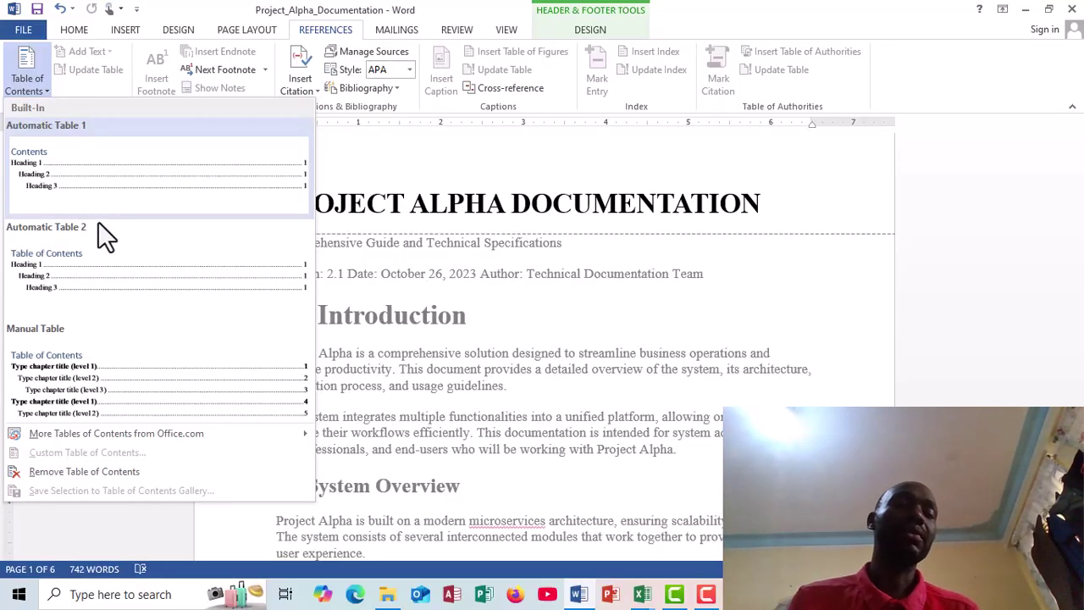
pyautogui.click(77, 277)
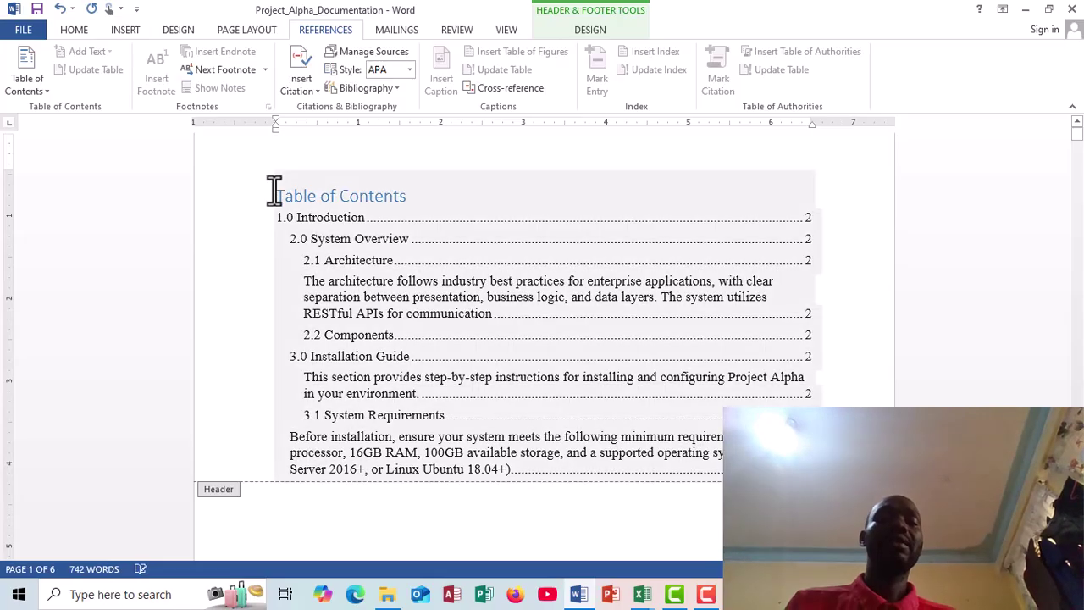
# Center the "Table of Contents" heading above its entries.
pyautogui.moveTo(274, 193); pyautogui.dragTo(368, 194)
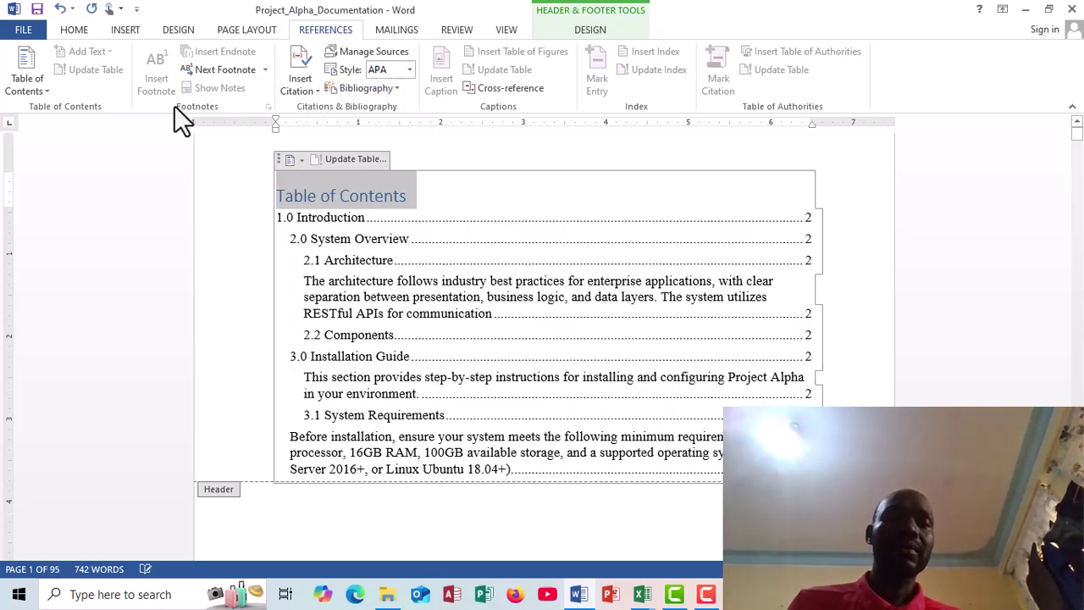
pyautogui.click(75, 29)
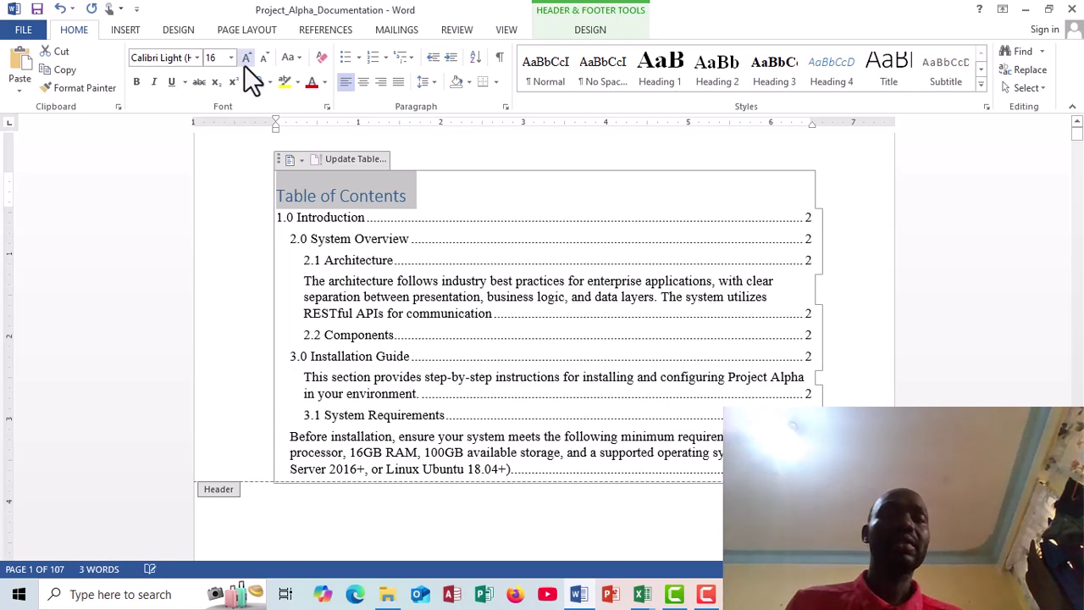
pyautogui.click(362, 82)
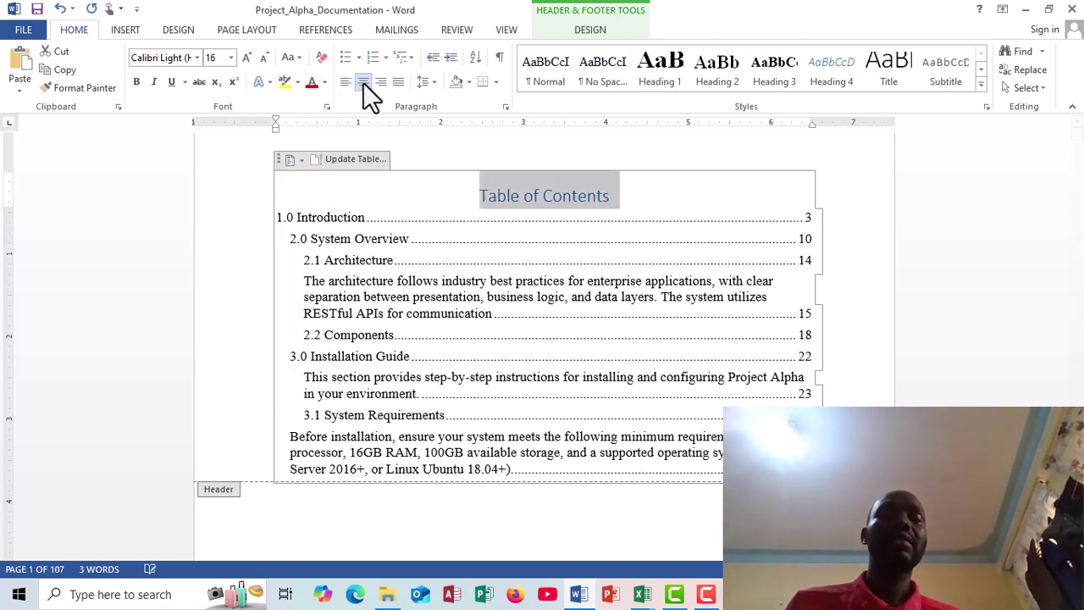
pyautogui.click(918, 315)
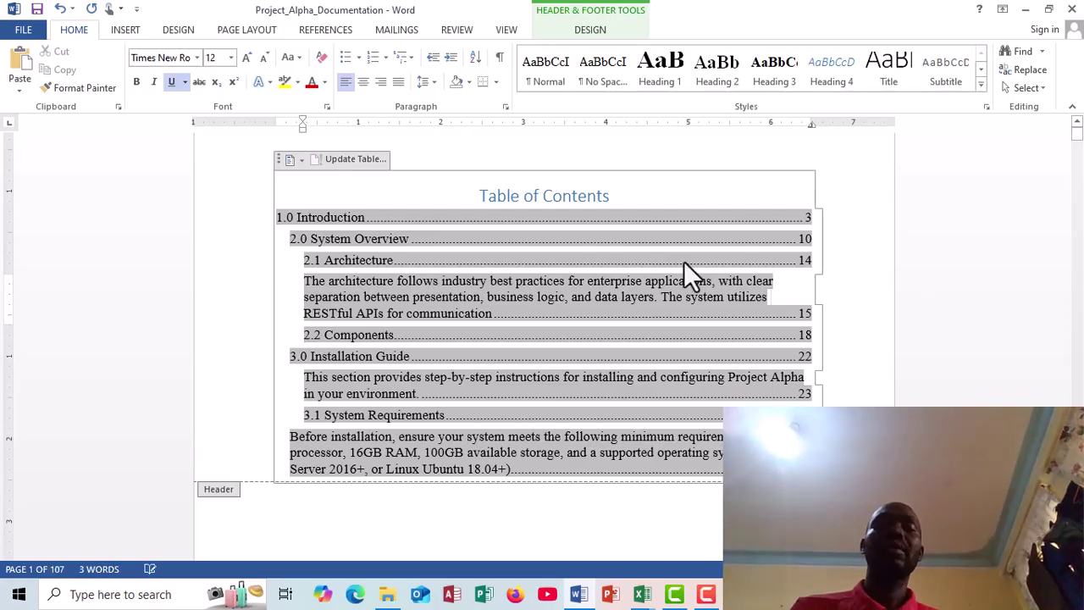
pyautogui.click(89, 238)
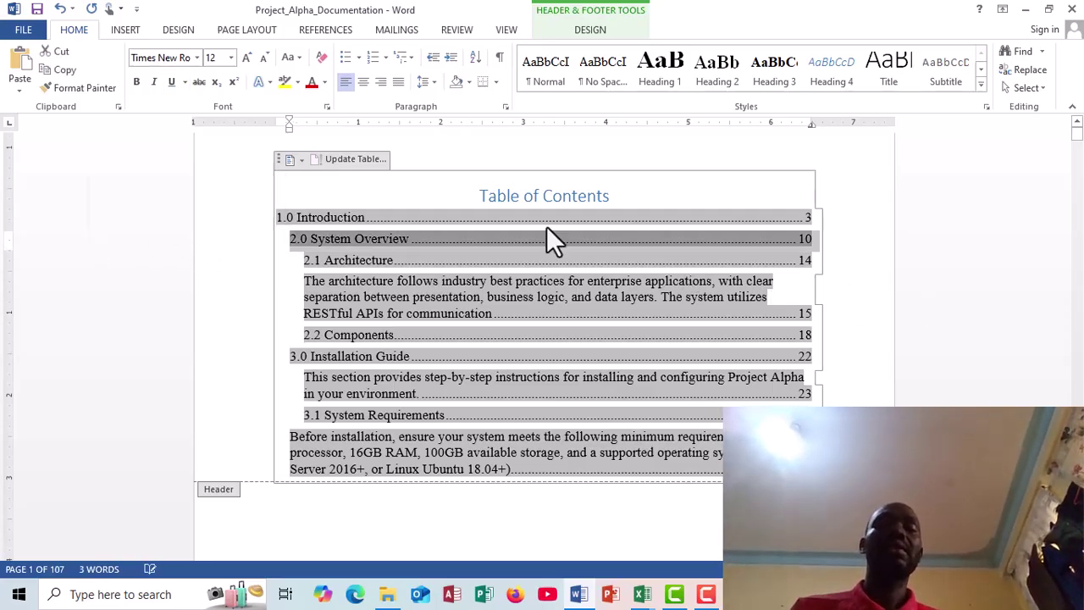
pyautogui.click(658, 182)
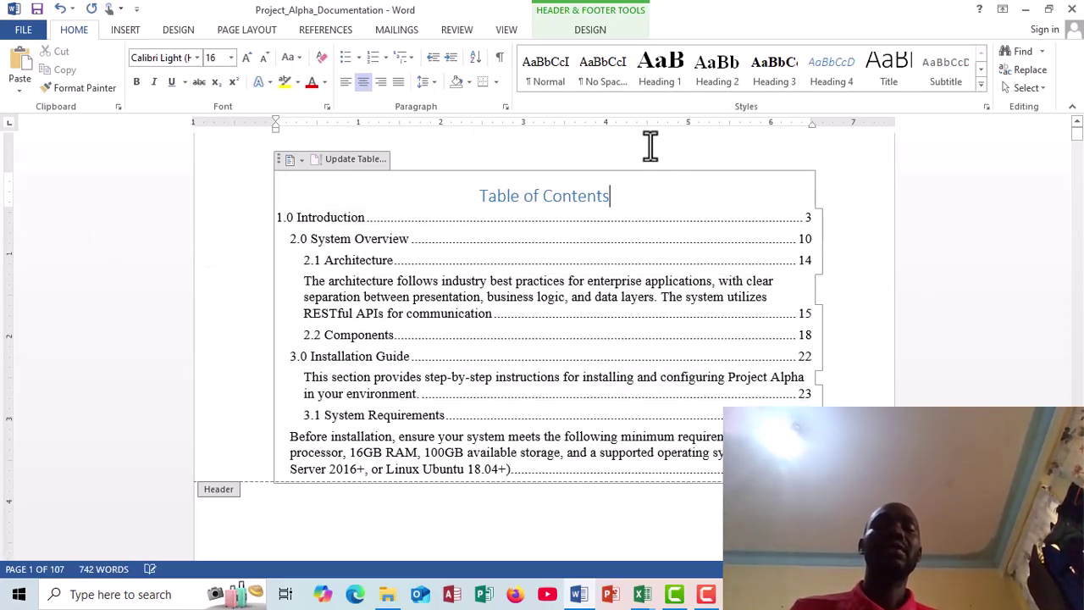
pyautogui.click(650, 145)
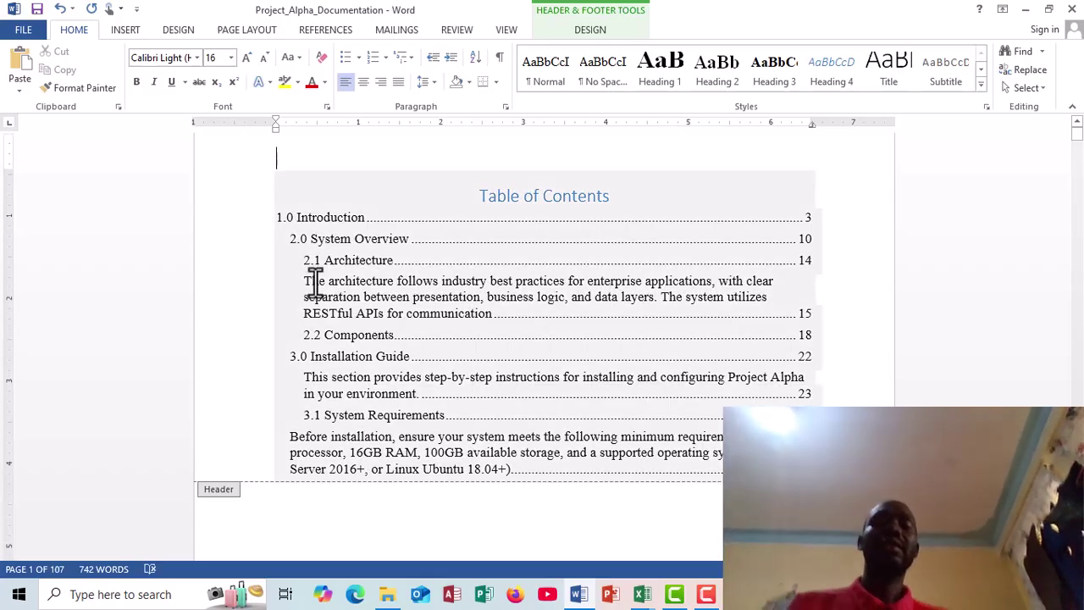